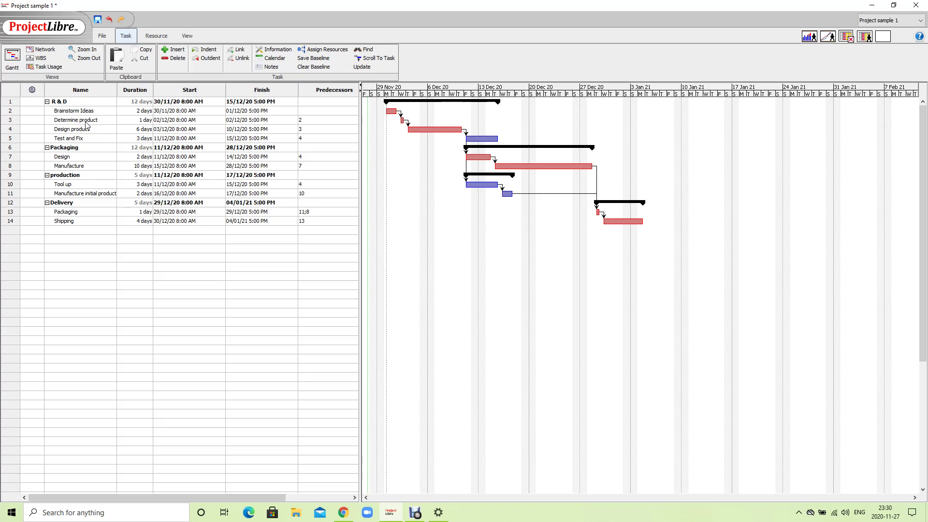
- Show the Resource ribbon commands while the Gantt schedule stays visible
{"action": "left_click", "coordinate": [155, 37]}
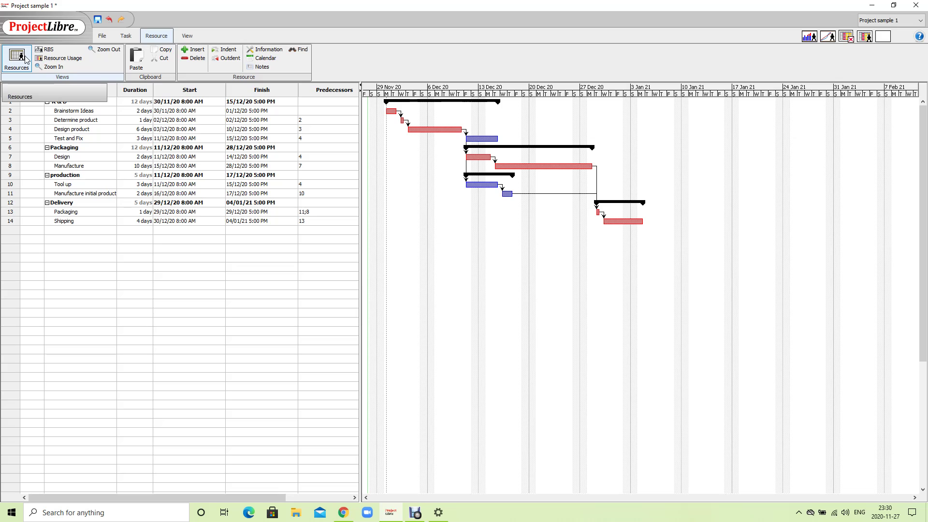
- On the resource sheet, add Angelina, Cindy, Frank, William and Richard as resources
{"action": "left_click", "coordinate": [25, 60]}
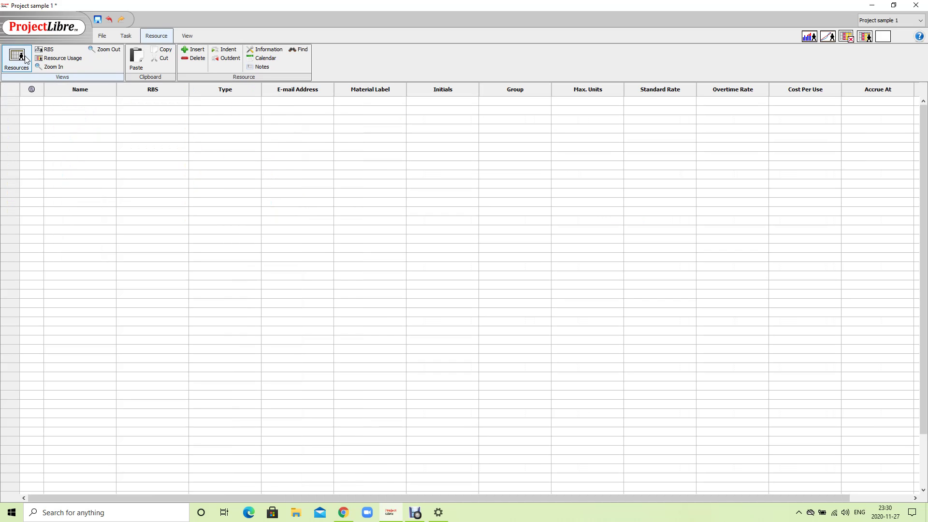
{"action": "left_click", "coordinate": [56, 106]}
{"action": "type", "text": "Ang"}
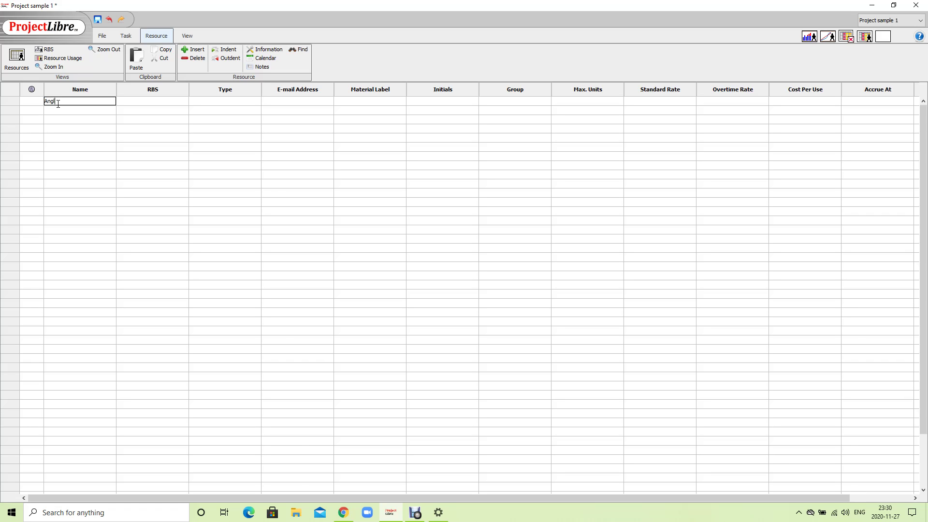
{"action": "type", "text": "em"}
{"action": "key", "text": "BackSpace"}
{"action": "key", "text": "BackSpace"}
{"action": "type", "text": "la"}
{"action": "key", "text": "Return"}
{"action": "type", "text": "Cin"}
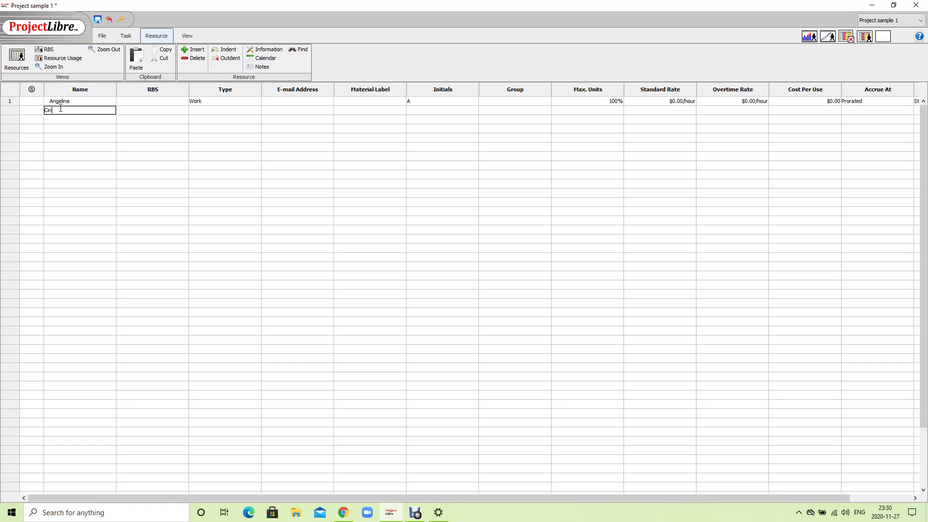
{"action": "type", "text": "dy"}
{"action": "left_click", "coordinate": [47, 120]}
{"action": "type", "text": "ra"}
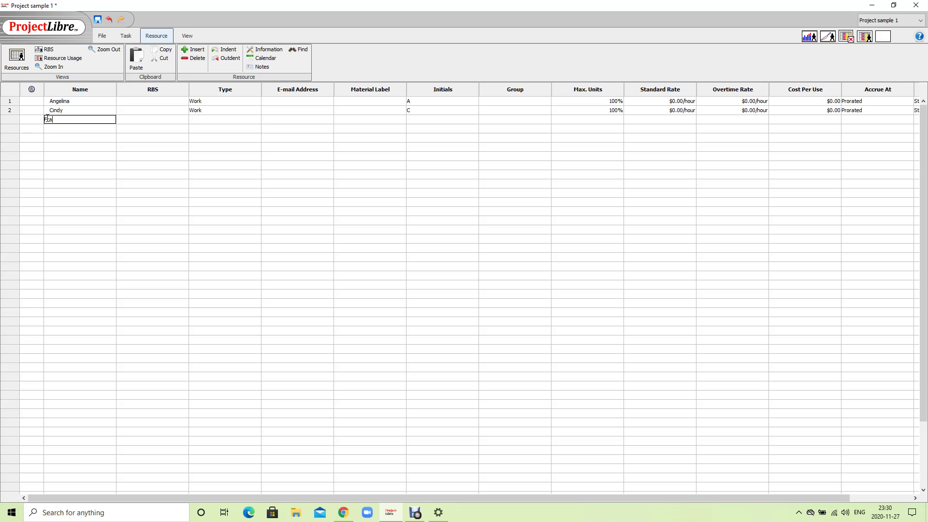
{"action": "type", "text": "nk"}
{"action": "left_click", "coordinate": [54, 130]}
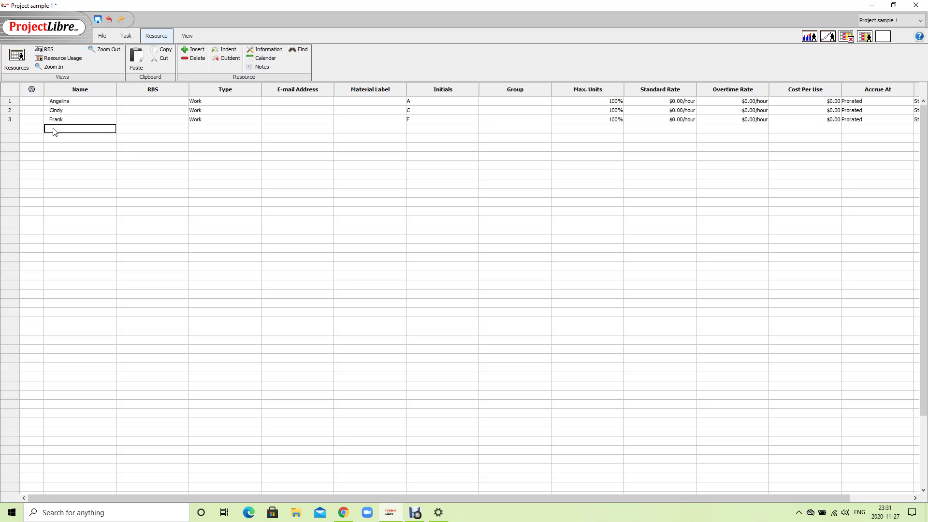
{"action": "type", "text": "William"}
{"action": "left_click", "coordinate": [53, 139]}
{"action": "type", "text": "R"}
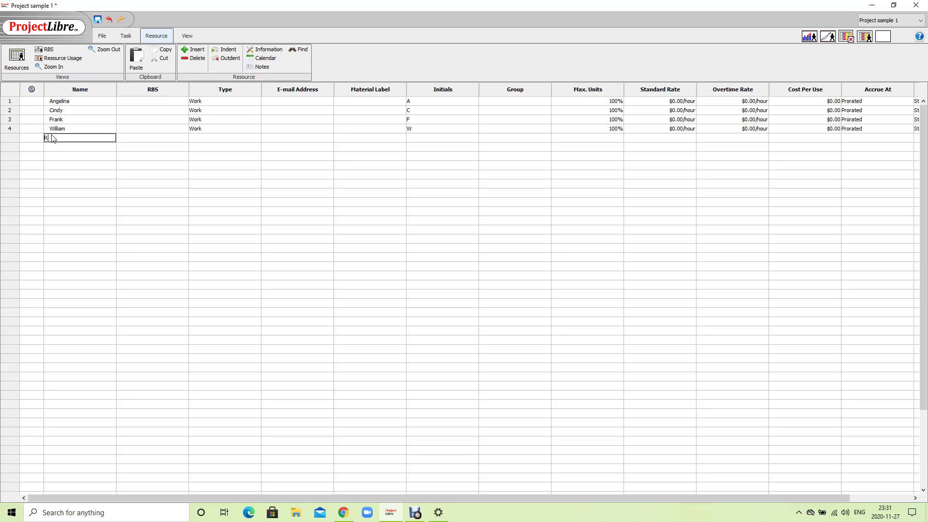
{"action": "type", "text": "ichard"}
{"action": "key", "text": "Return"}
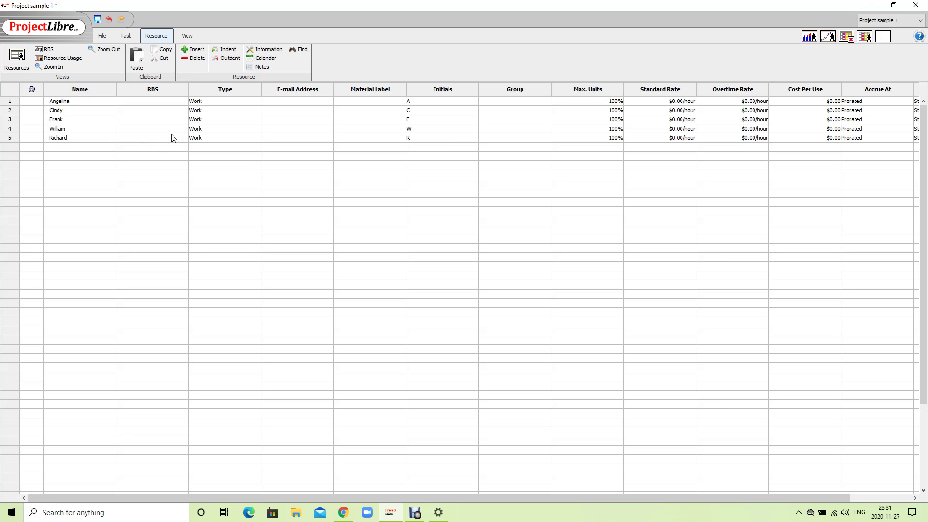
{"action": "double_click", "coordinate": [218, 103]}
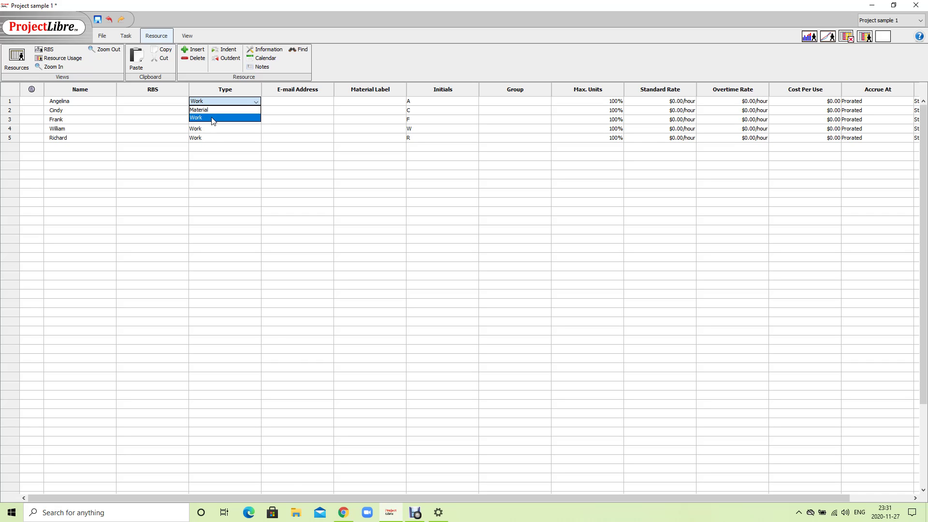
- Keep Angelina as Work and enter standard rates $40, $35, $30, $25 and $20/hour
{"action": "left_click", "coordinate": [216, 118]}
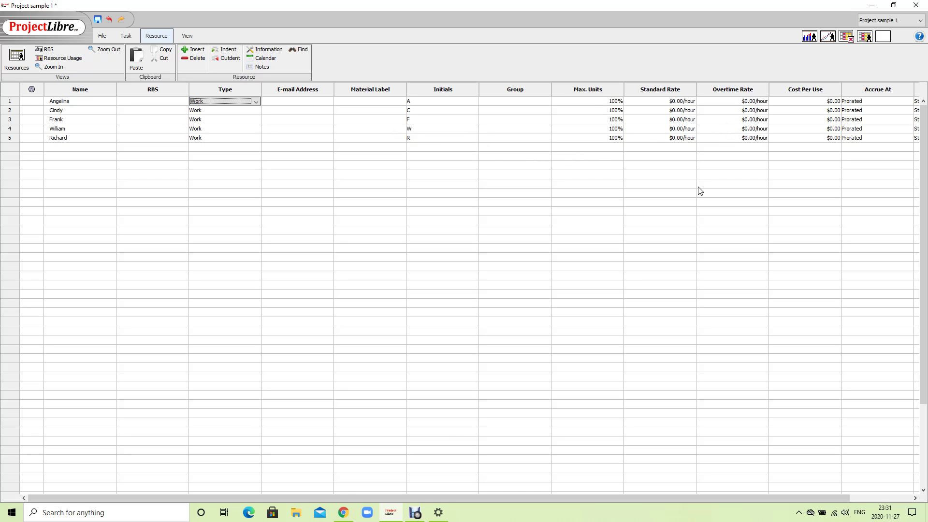
{"action": "left_click_drag", "start_coordinate": [447, 498], "coordinate": [542, 498]}
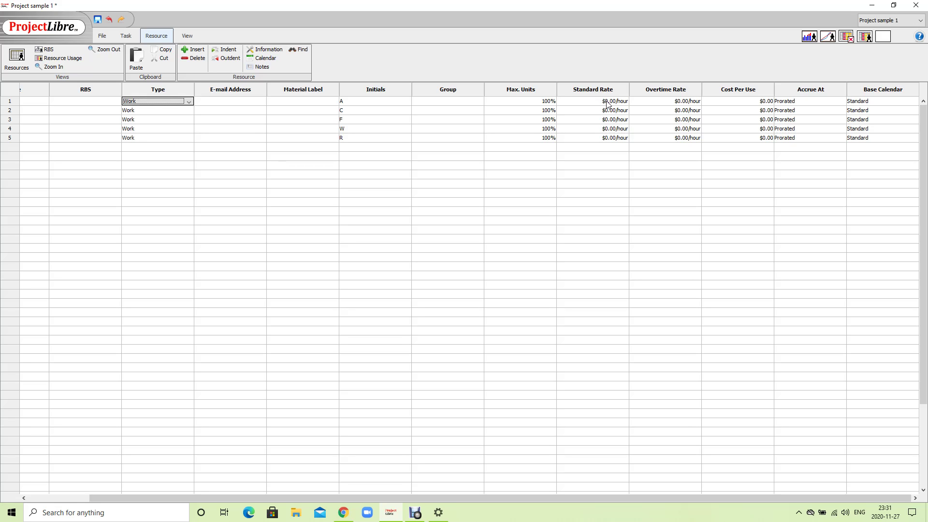
{"action": "double_click", "coordinate": [609, 102]}
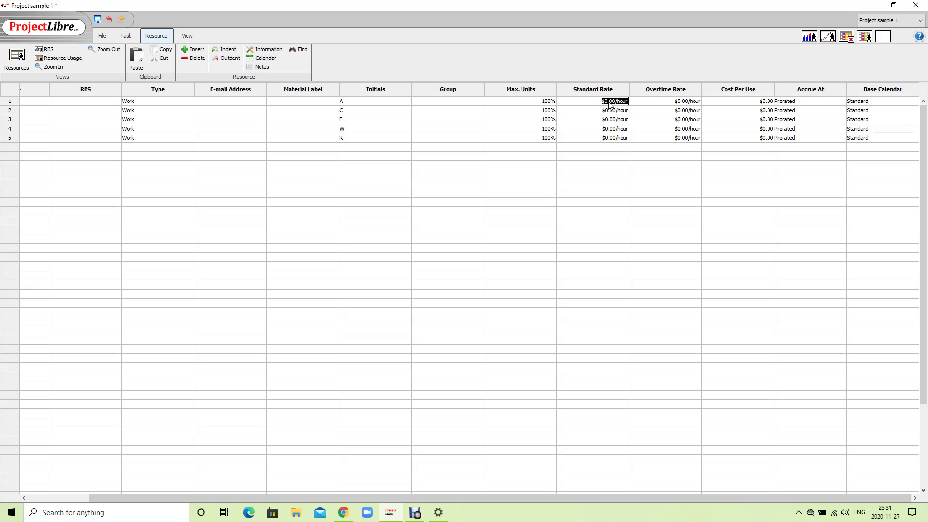
{"action": "type", "text": "40"}
{"action": "key", "text": "Return"}
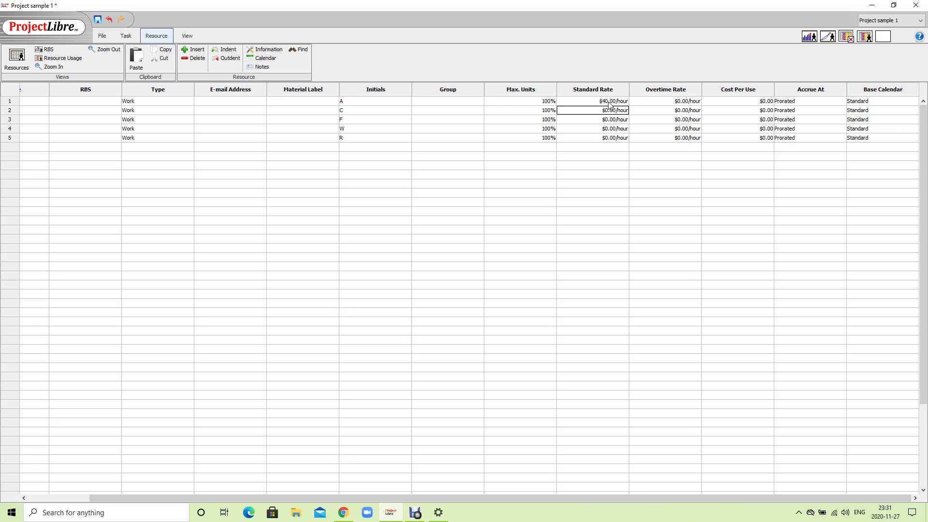
{"action": "double_click", "coordinate": [610, 111]}
{"action": "type", "text": "35"}
{"action": "key", "text": "Return"}
{"action": "double_click", "coordinate": [617, 120]}
{"action": "type", "text": "30"}
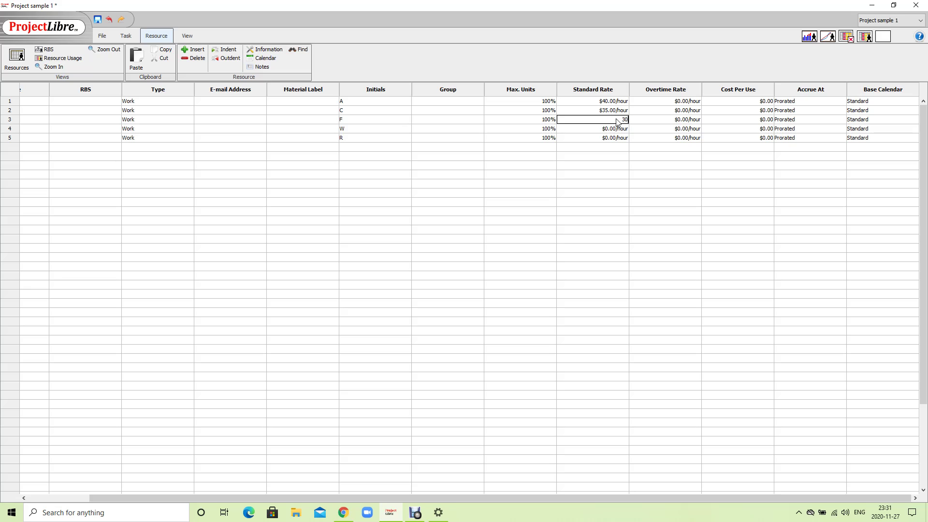
{"action": "key", "text": "Return"}
{"action": "double_click", "coordinate": [616, 131]}
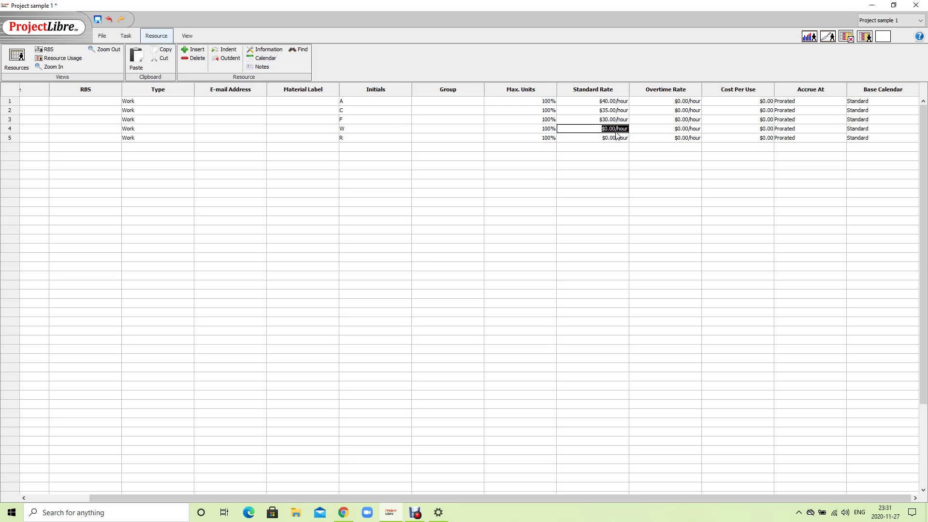
{"action": "type", "text": "25"}
{"action": "key", "text": "Return"}
{"action": "double_click", "coordinate": [617, 138]}
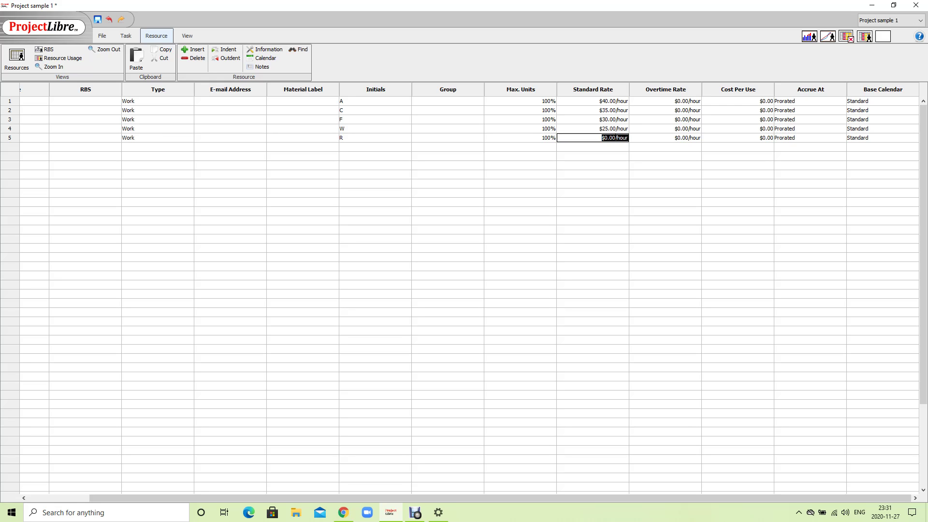
{"action": "type", "text": "20"}
{"action": "double_click", "coordinate": [671, 101]}
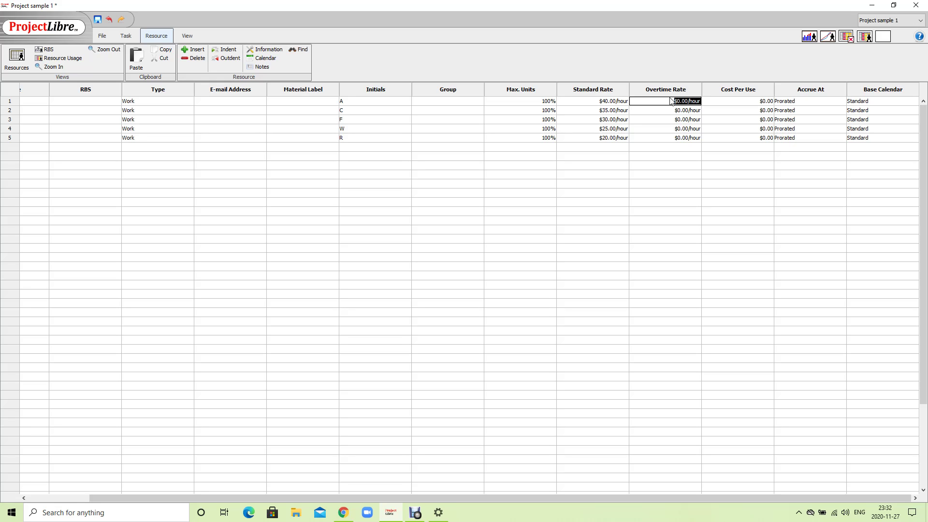
{"action": "type", "text": "55"}
- Enter overtime rates of $55, $50, $45, $40 and $35/hour for the five resources
{"action": "key", "text": "Return"}
{"action": "double_click", "coordinate": [669, 110]}
{"action": "type", "text": "5"}
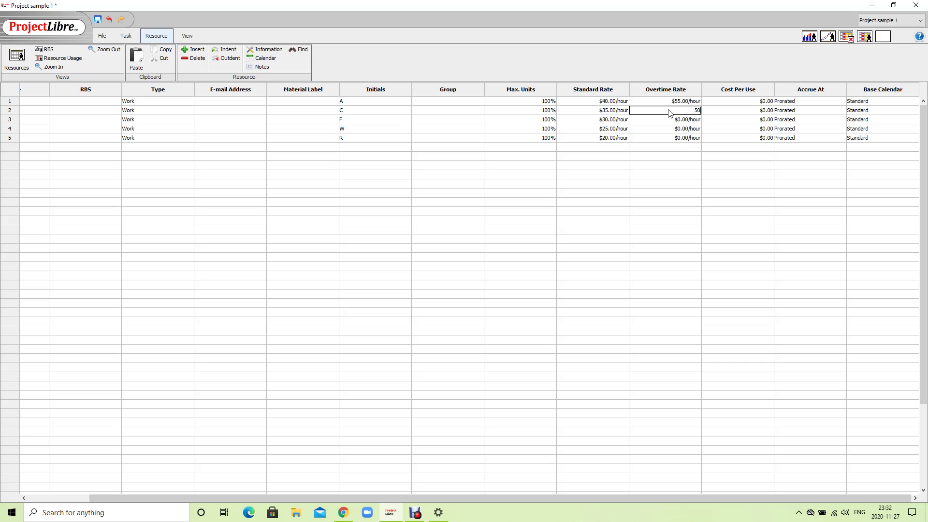
{"action": "key", "text": "Return"}
{"action": "double_click", "coordinate": [673, 120]}
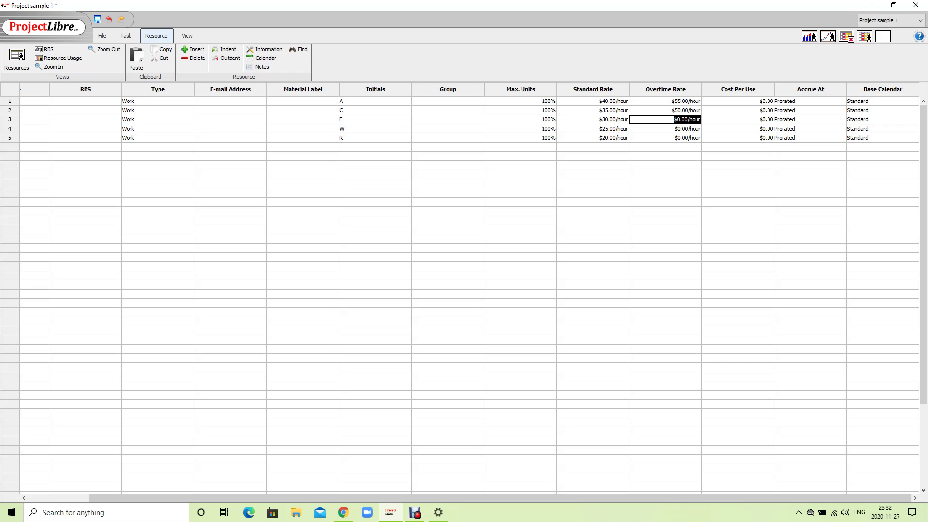
{"action": "type", "text": "45"}
{"action": "key", "text": "Return"}
{"action": "double_click", "coordinate": [680, 129]}
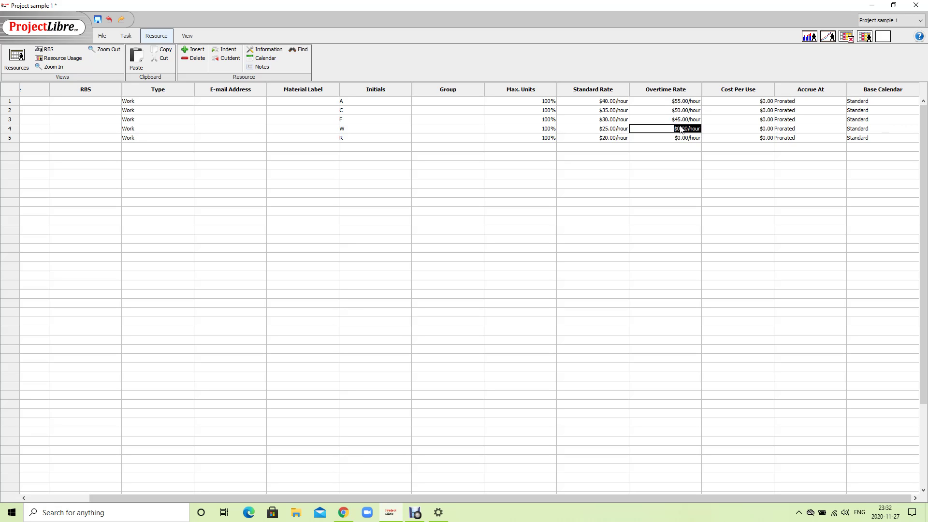
{"action": "type", "text": "40"}
{"action": "key", "text": "Return"}
{"action": "double_click", "coordinate": [678, 139]}
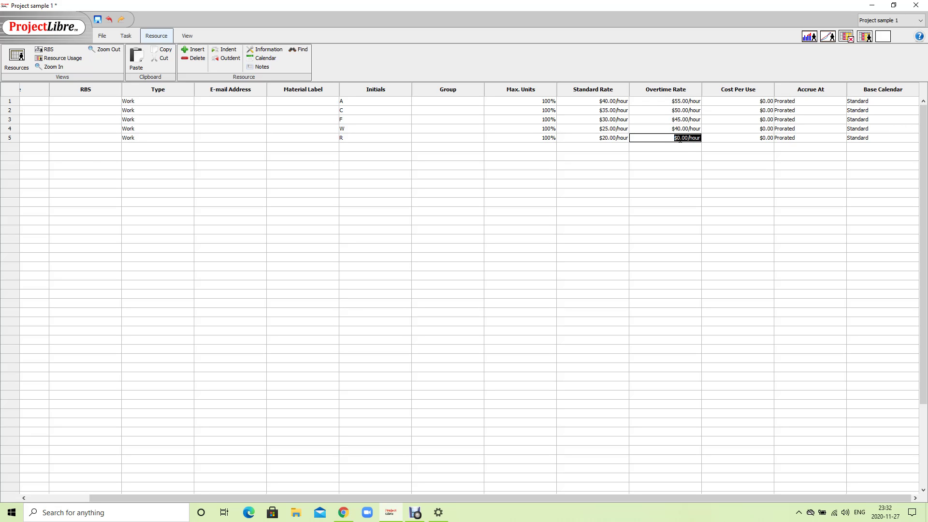
{"action": "type", "text": "35"}
{"action": "key", "text": "Return"}
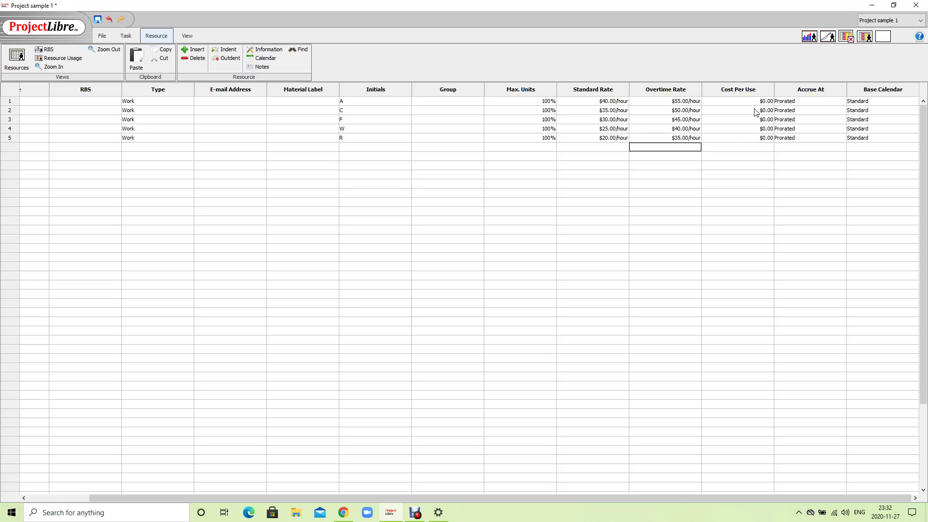
{"action": "double_click", "coordinate": [751, 102]}
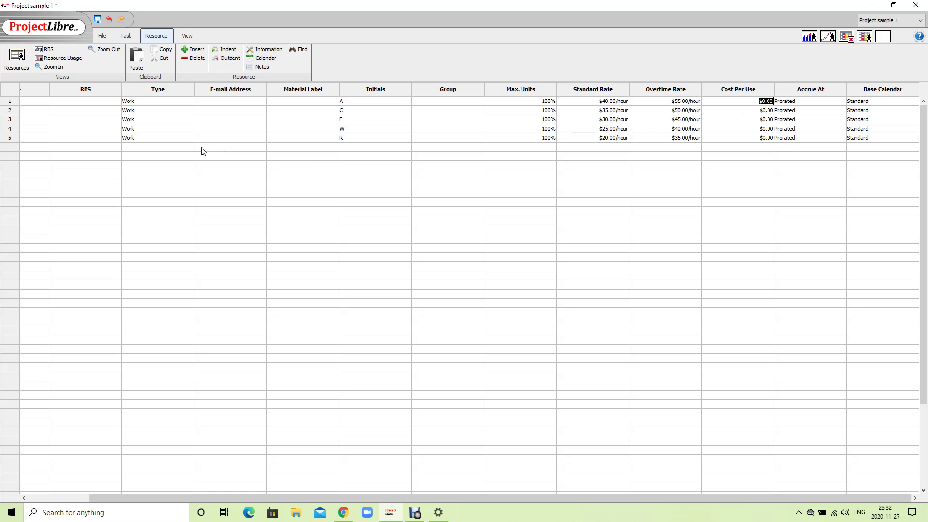
{"action": "mouse_move", "coordinate": [271, 495]}
{"action": "left_mouse_down"}
{"action": "mouse_move", "coordinate": [132, 493]}
{"action": "mouse_move", "coordinate": [380, 502]}
{"action": "mouse_move", "coordinate": [159, 497]}
{"action": "left_mouse_up"}
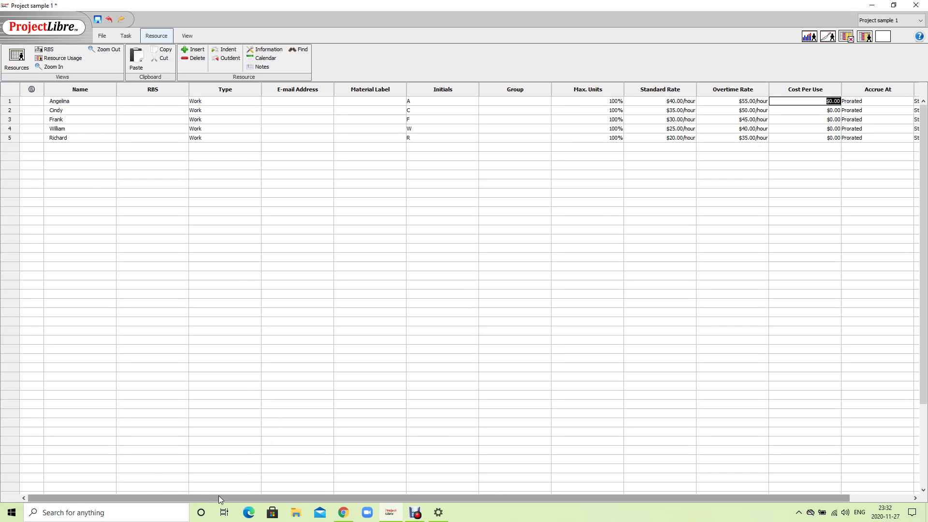
{"action": "left_click_drag", "start_coordinate": [218, 496], "coordinate": [340, 498]}
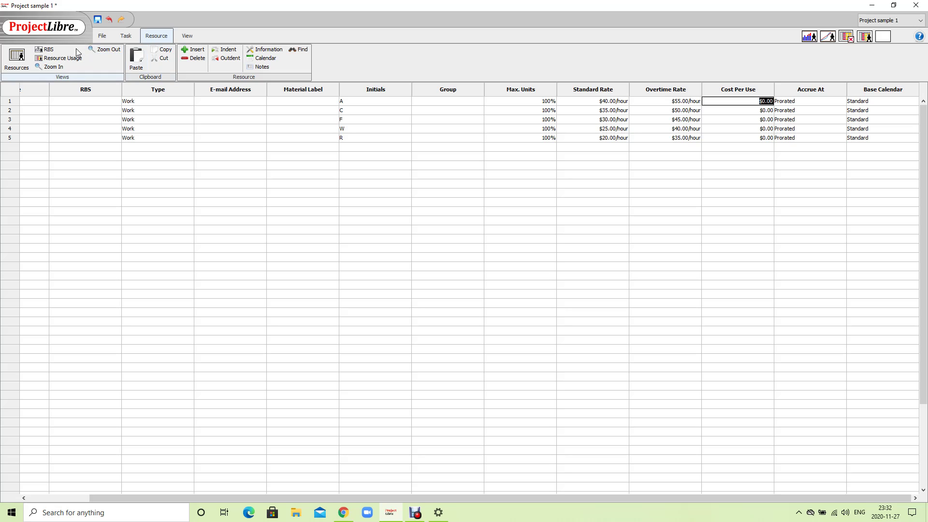
- Return to the Gantt chart and open Brainstorm Ideas' Assign Resources list
{"action": "left_click", "coordinate": [122, 35]}
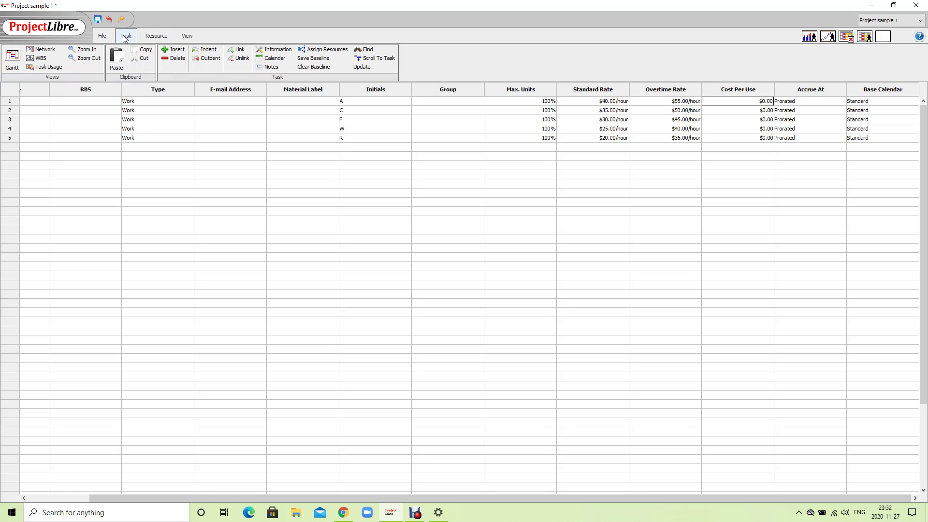
{"action": "left_click", "coordinate": [13, 60]}
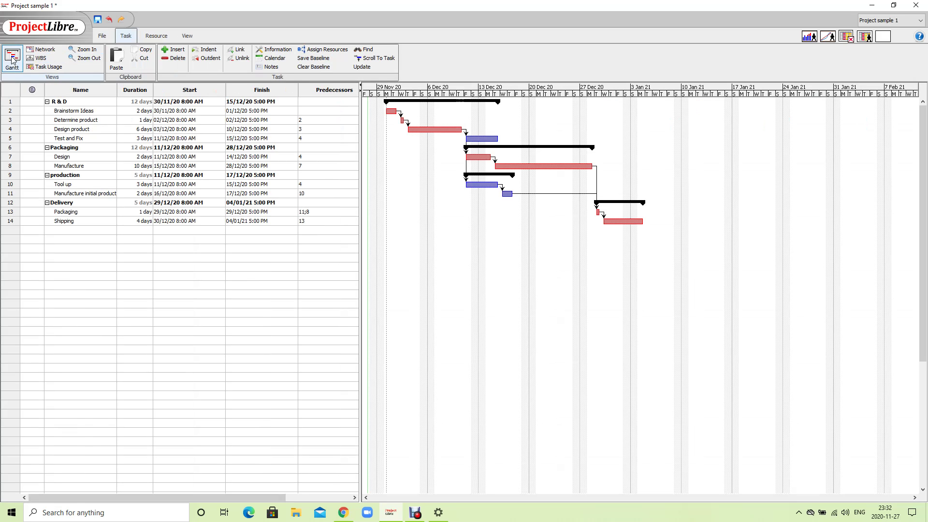
{"action": "double_click", "coordinate": [56, 114]}
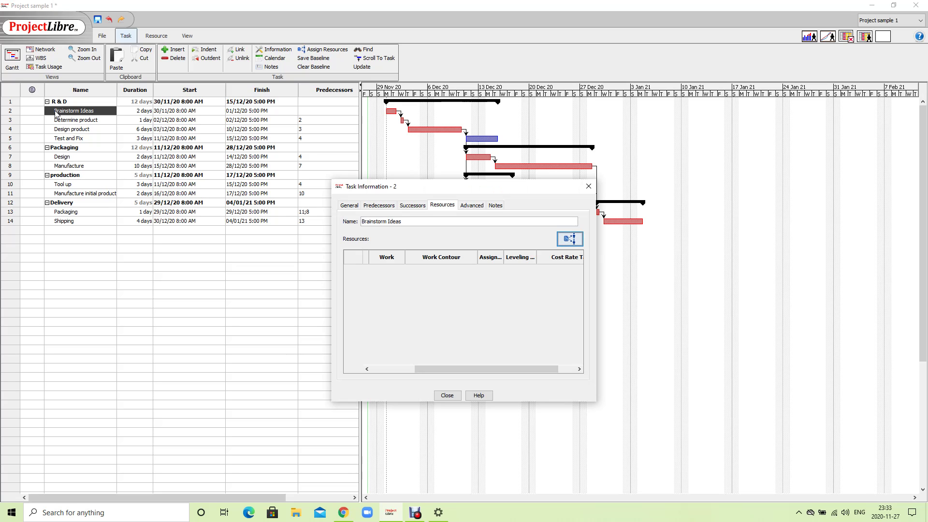
{"action": "left_click", "coordinate": [588, 188]}
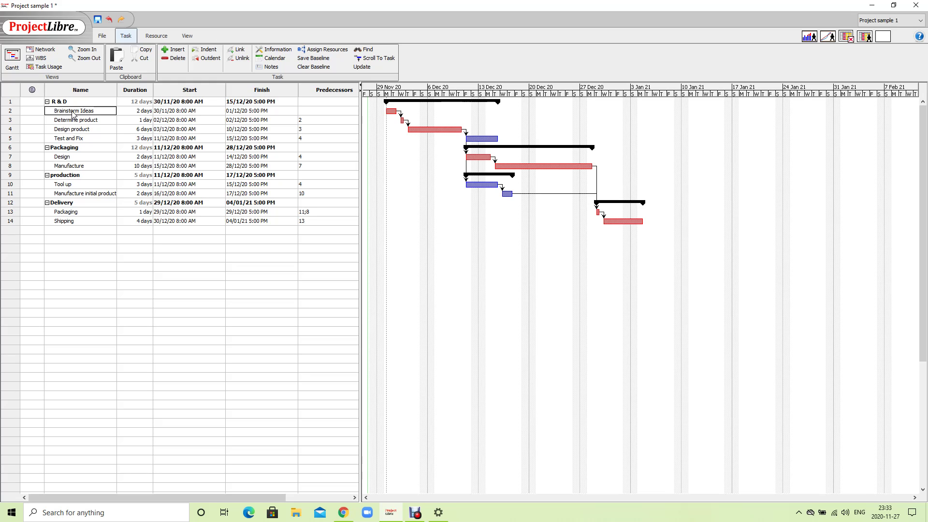
{"action": "double_click", "coordinate": [72, 111]}
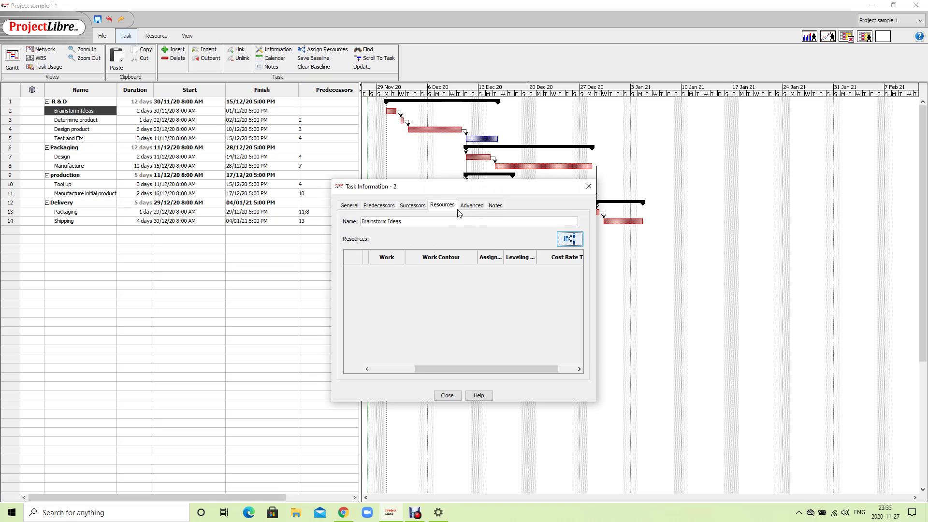
{"action": "left_click", "coordinate": [569, 239]}
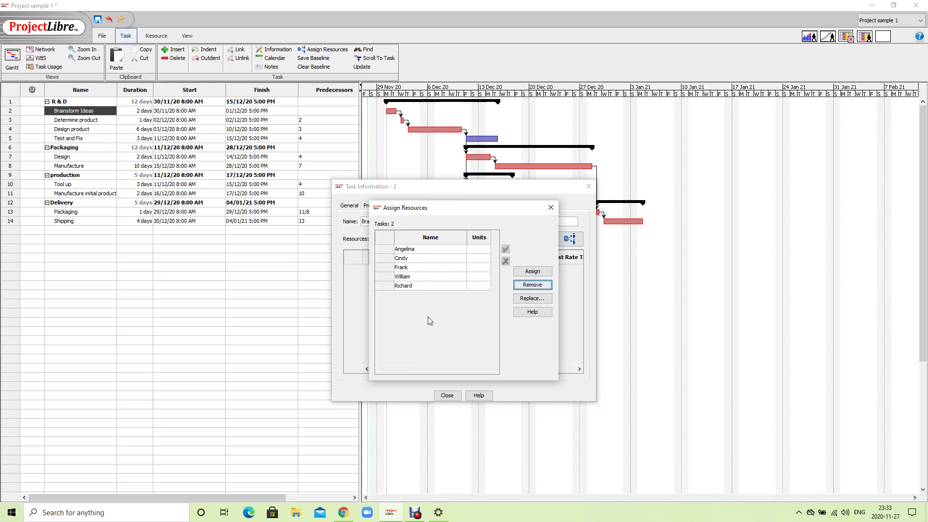
- Assign Angelina to Brainstorm Ideas and Determine product, and Angelina plus Cindy to Design product
{"action": "left_click", "coordinate": [420, 250]}
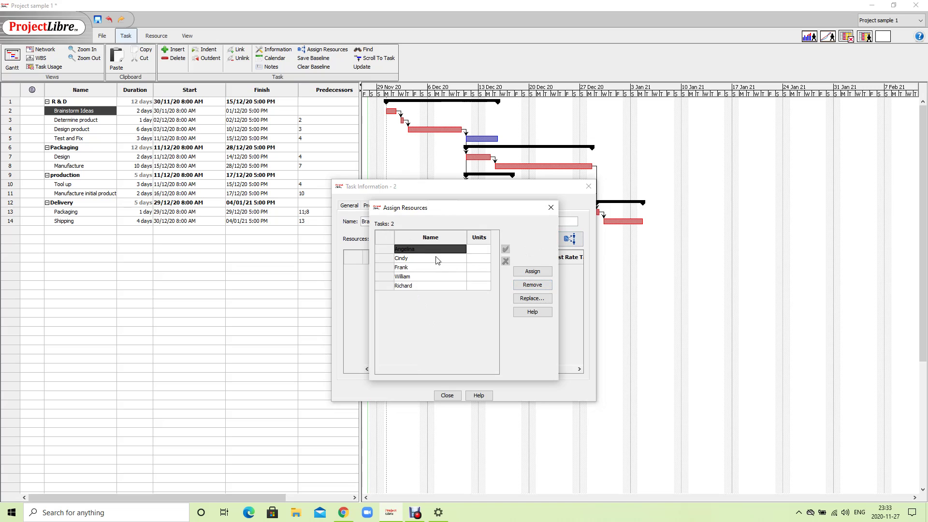
{"action": "left_click", "coordinate": [533, 271]}
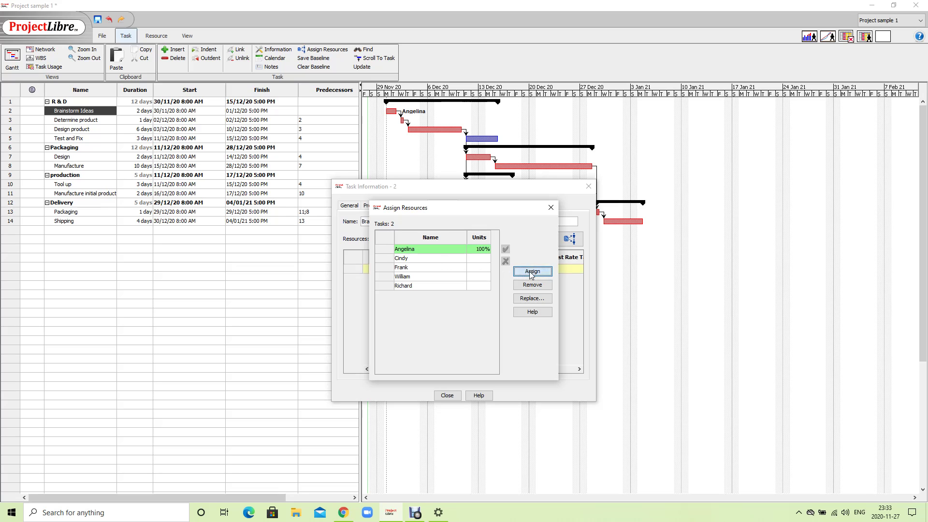
{"action": "left_click", "coordinate": [80, 121]}
{"action": "left_click", "coordinate": [427, 249]}
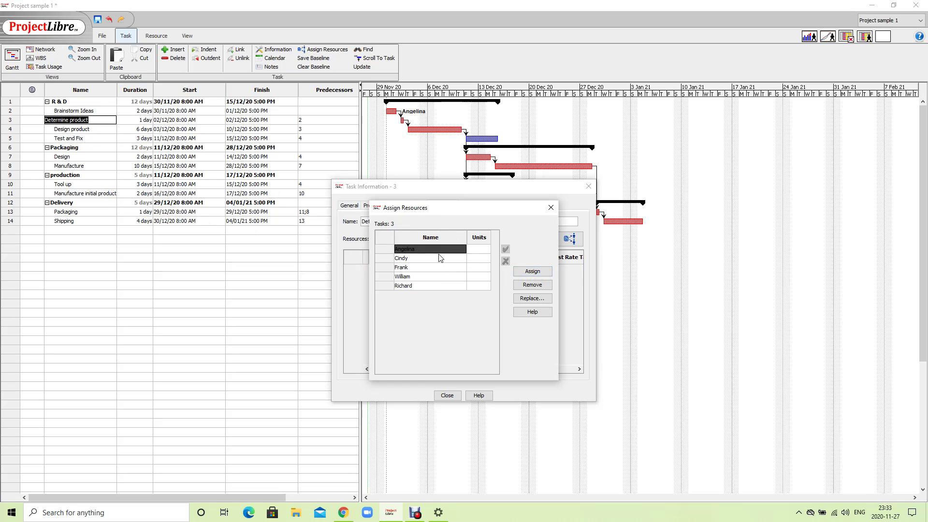
{"action": "left_click", "coordinate": [532, 272]}
{"action": "left_click", "coordinate": [79, 129]}
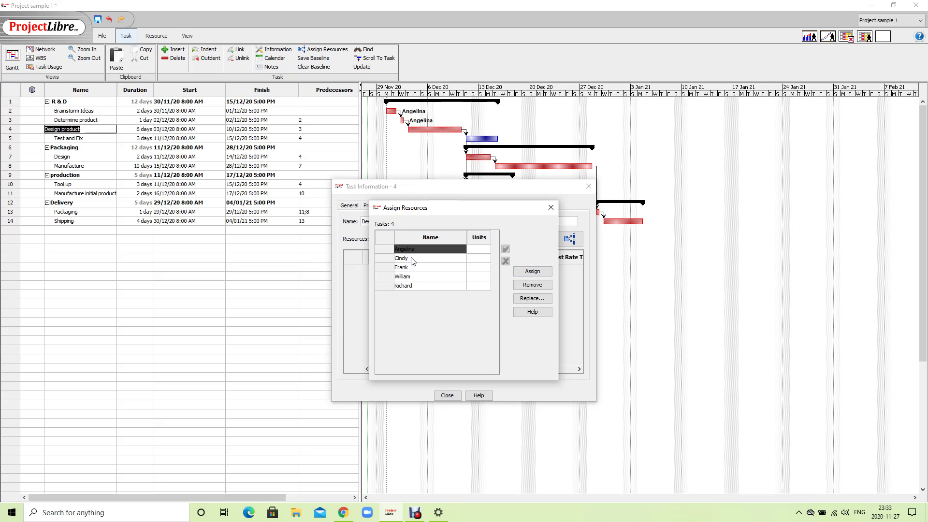
{"action": "left_click", "coordinate": [411, 260], "text": "ctrl"}
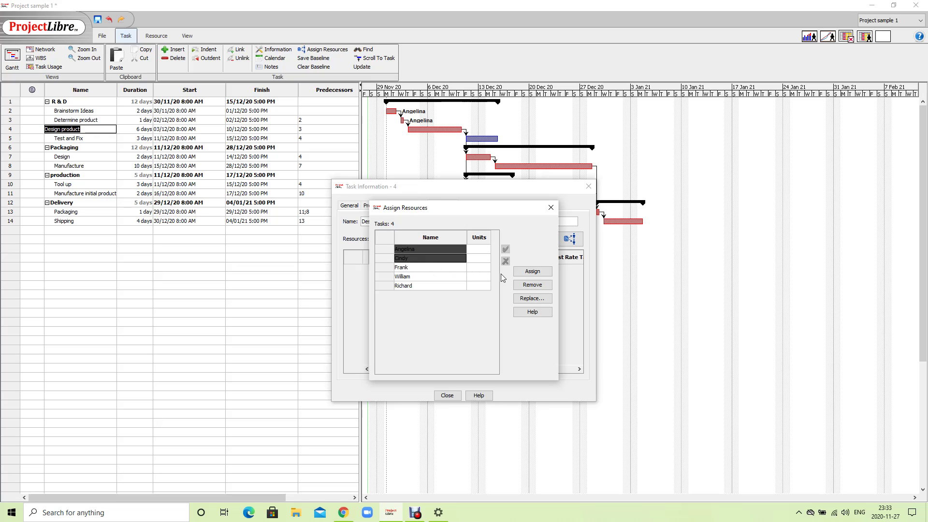
{"action": "left_click", "coordinate": [529, 272]}
- Assign Angelina to Test and Fix, Cindy to Design, and Frank to Manufacture
{"action": "left_click", "coordinate": [88, 141]}
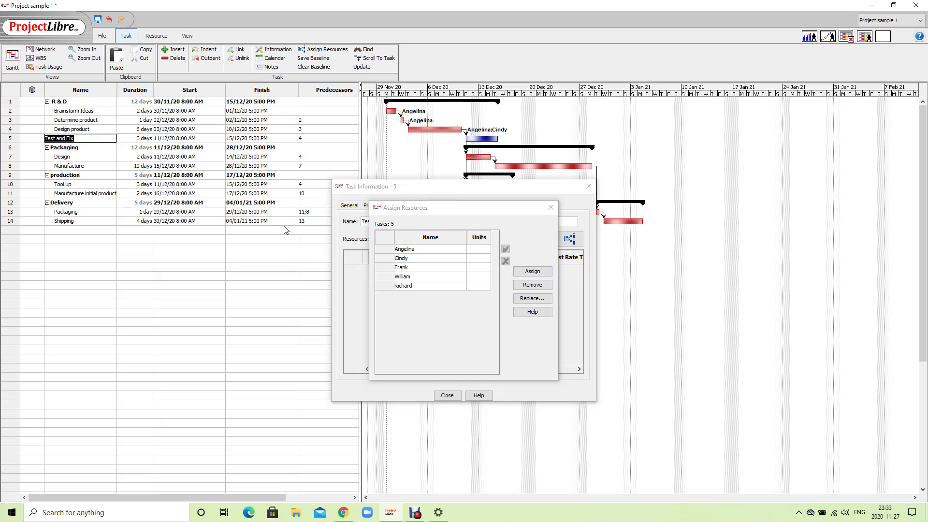
{"action": "left_click", "coordinate": [405, 250]}
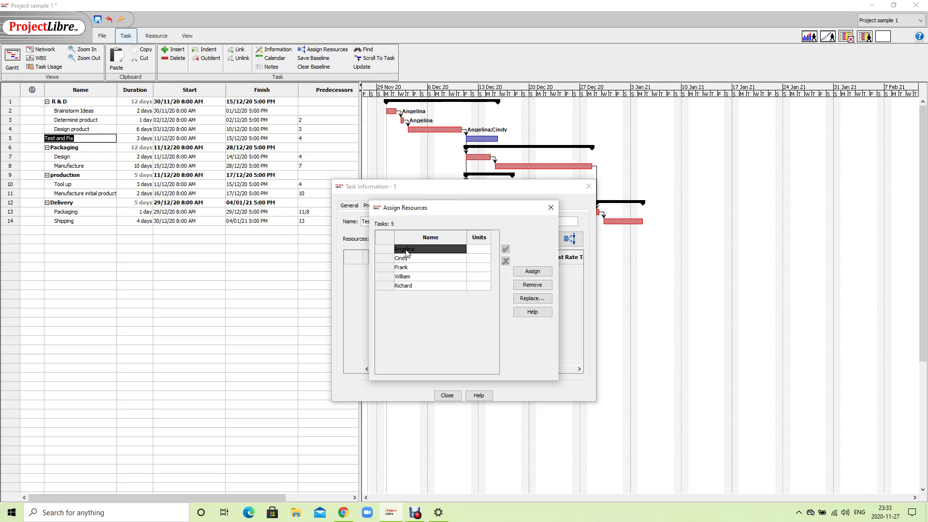
{"action": "left_click", "coordinate": [531, 272]}
{"action": "left_click", "coordinate": [56, 156]}
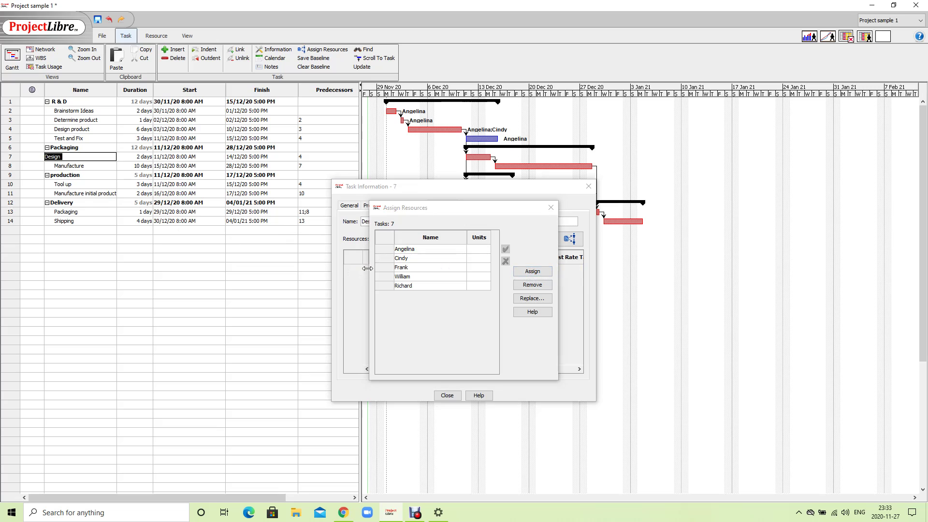
{"action": "left_click", "coordinate": [403, 258]}
{"action": "left_click", "coordinate": [533, 272]}
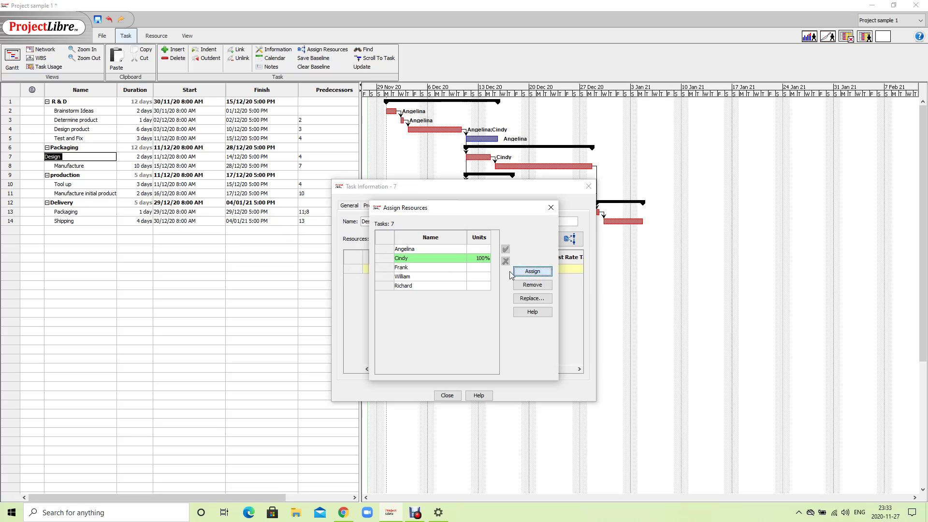
{"action": "left_click", "coordinate": [60, 165]}
{"action": "left_click", "coordinate": [403, 268]}
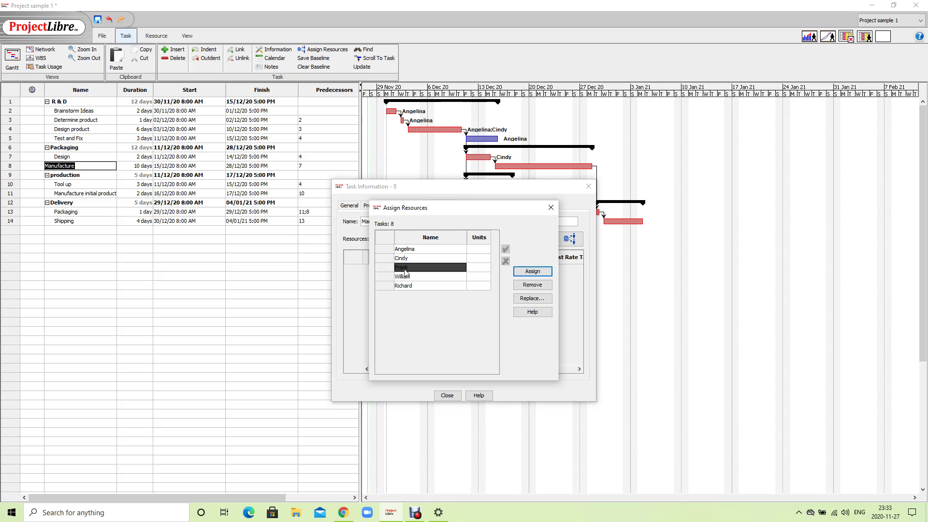
{"action": "left_click", "coordinate": [533, 272]}
- Assign Frank and William to Tool up, William to Manufacture initial product, and Richard to Packaging
{"action": "left_click", "coordinate": [71, 184]}
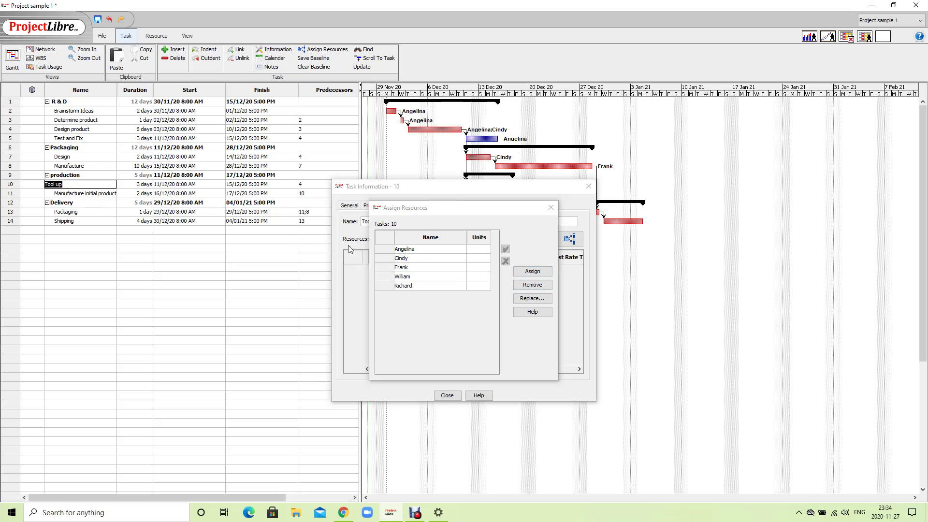
{"action": "left_click", "coordinate": [407, 276]}
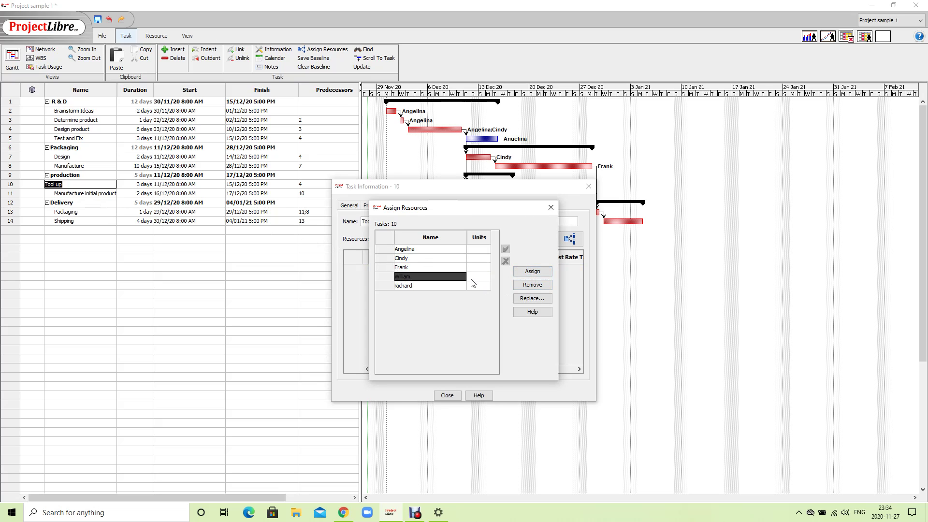
{"action": "left_click", "coordinate": [441, 267], "text": "ctrl"}
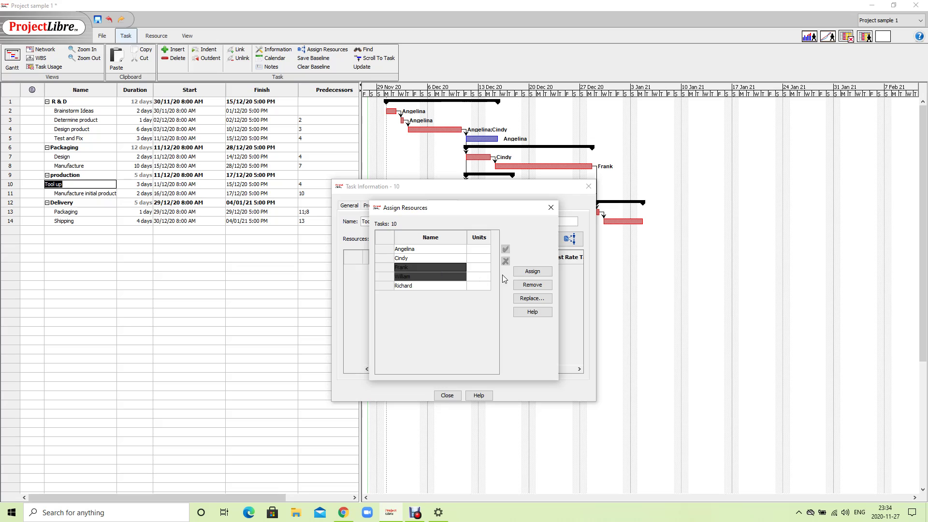
{"action": "left_click", "coordinate": [532, 271]}
{"action": "left_click", "coordinate": [77, 193]}
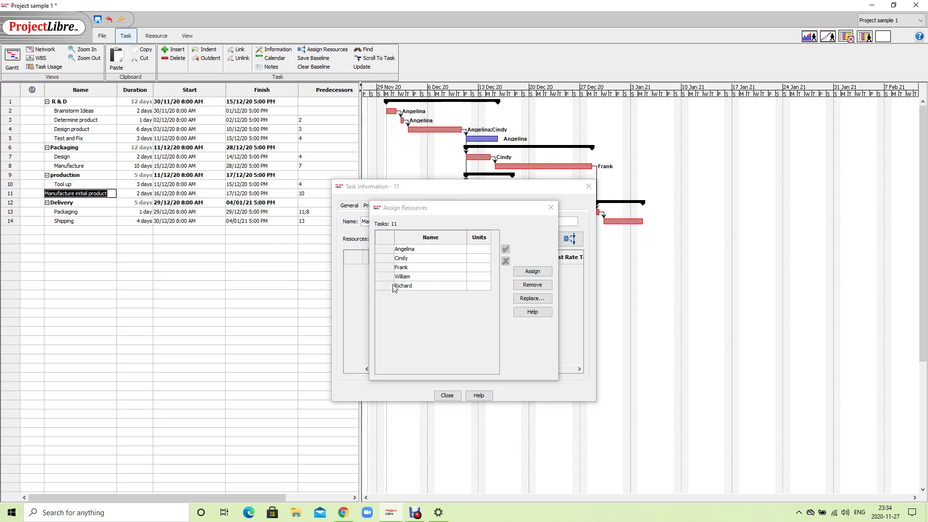
{"action": "left_click", "coordinate": [431, 277]}
{"action": "left_click", "coordinate": [532, 272]}
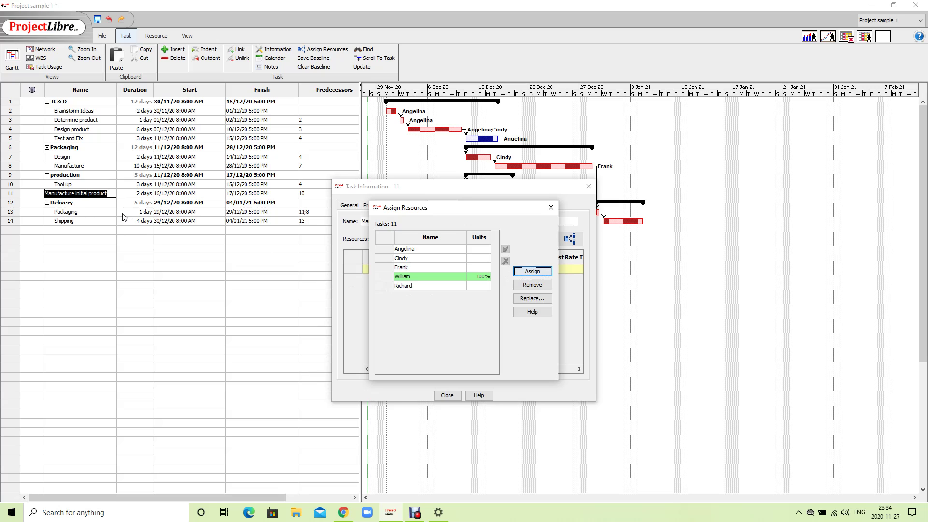
{"action": "left_click", "coordinate": [92, 211]}
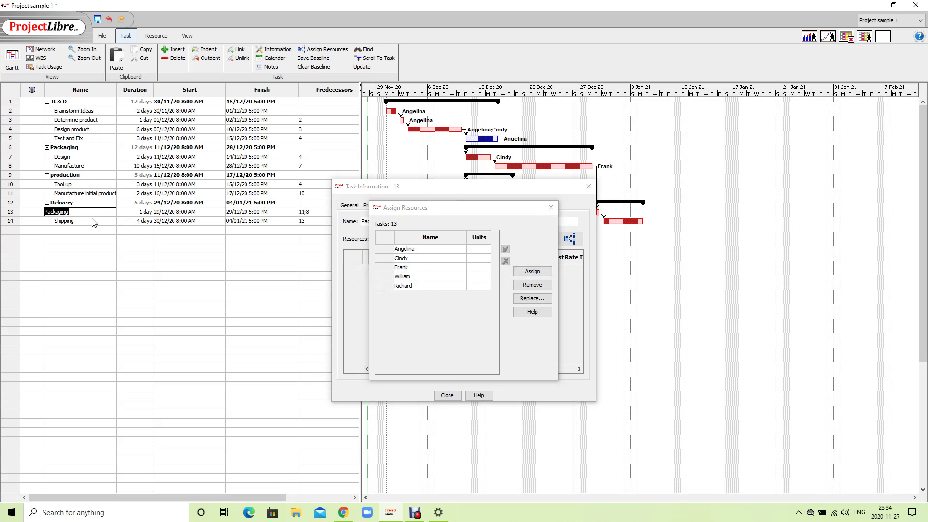
{"action": "left_click", "coordinate": [440, 287]}
{"action": "left_click", "coordinate": [532, 271]}
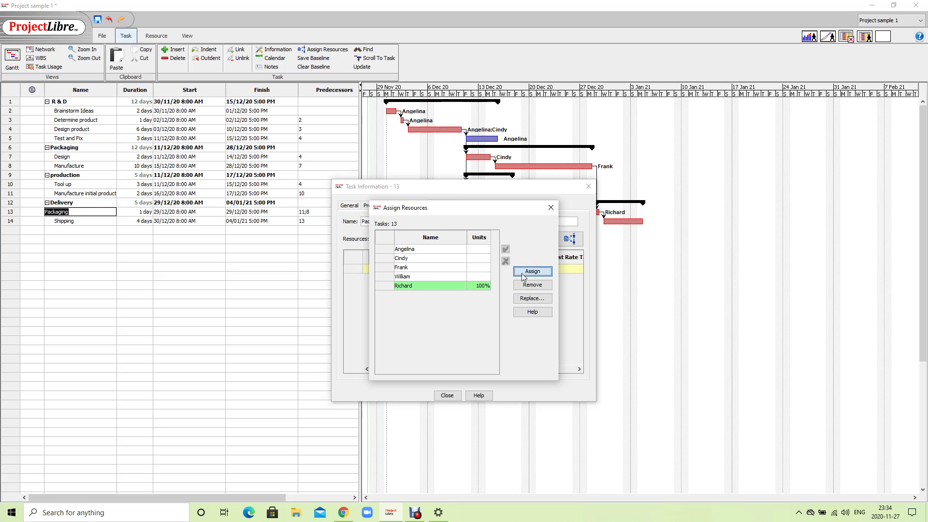
- Assign William and Richard to Shipping and close the assignment and task windows
{"action": "left_click", "coordinate": [77, 222]}
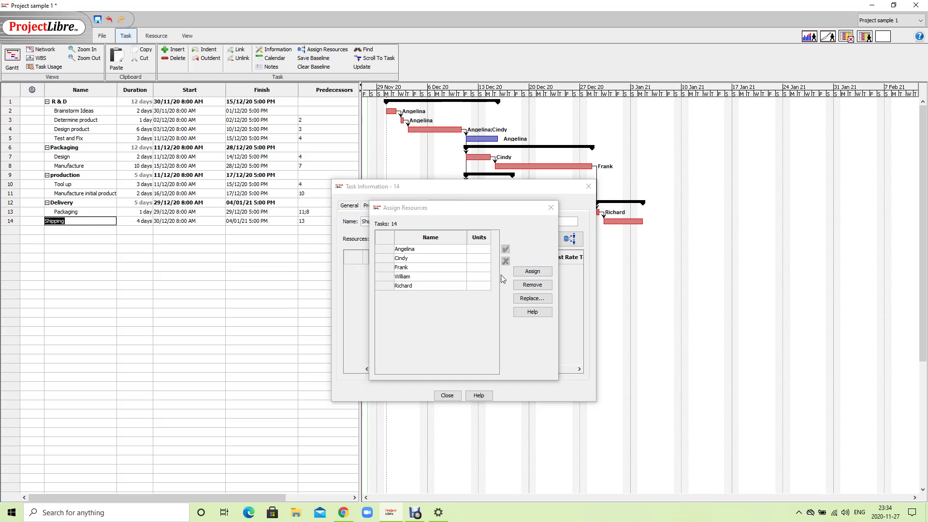
{"action": "left_click", "coordinate": [433, 278]}
{"action": "left_click", "coordinate": [527, 279]}
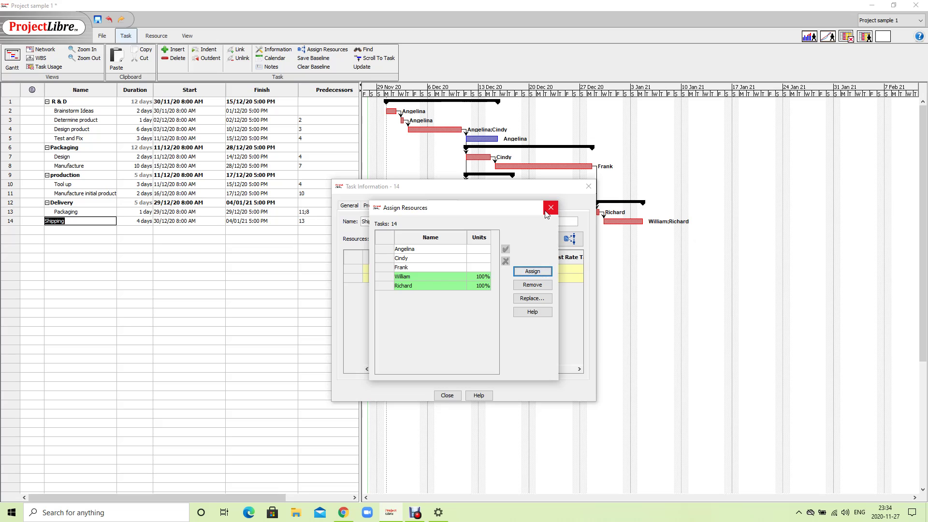
{"action": "left_click", "coordinate": [548, 210]}
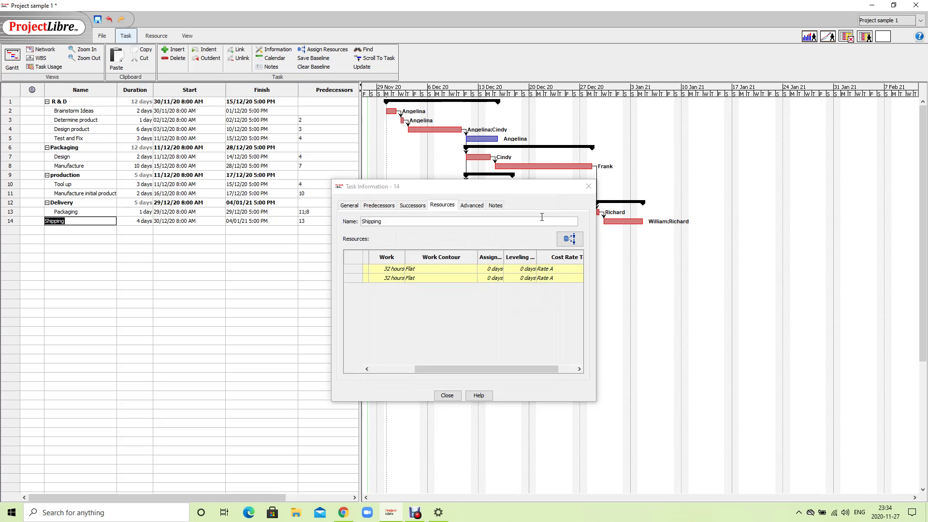
{"action": "left_click", "coordinate": [587, 187]}
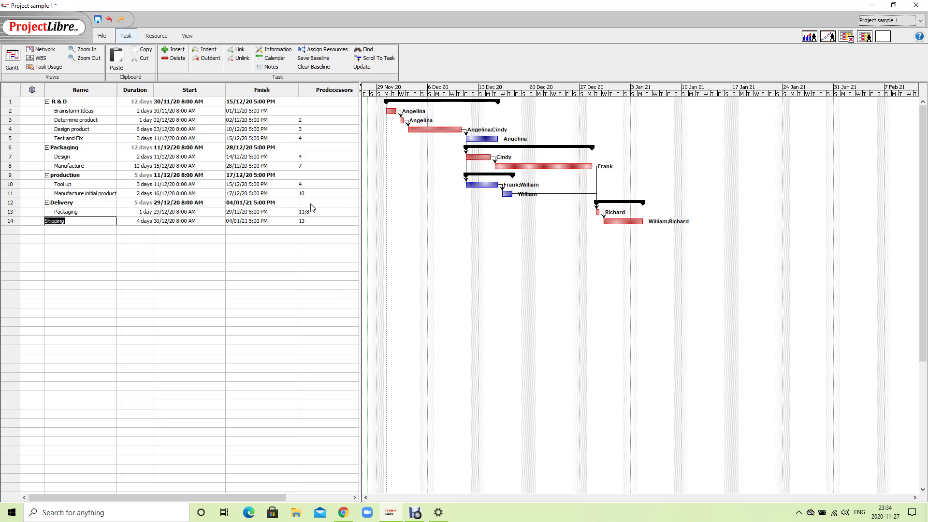
- Switch to the Resource Usage view from the Resource ribbon
{"action": "left_click", "coordinate": [165, 41]}
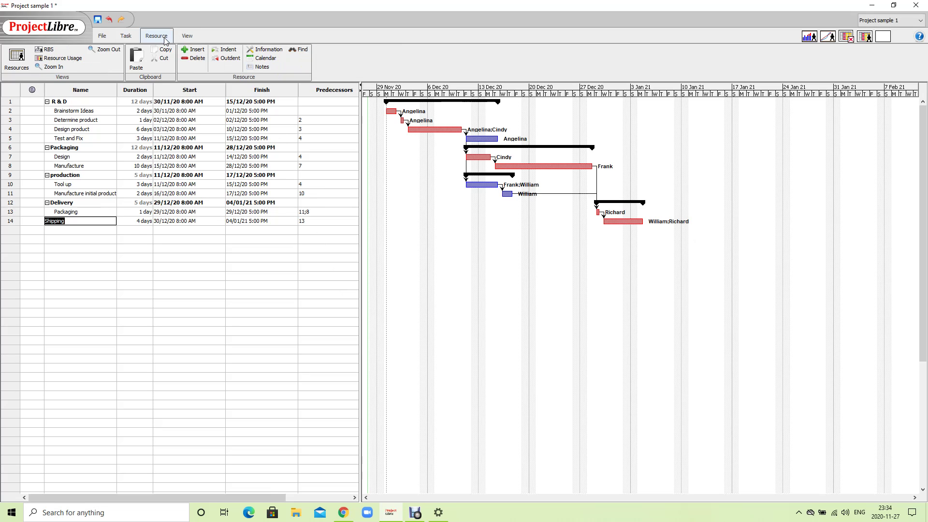
{"action": "left_click", "coordinate": [80, 59]}
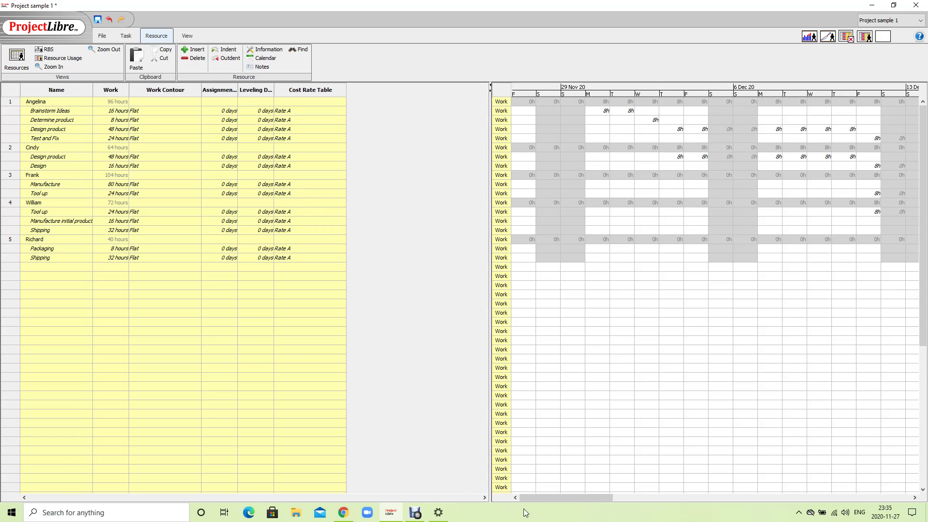
{"action": "mouse_move", "coordinate": [532, 497]}
{"action": "left_mouse_down"}
{"action": "mouse_move", "coordinate": [575, 497]}
{"action": "mouse_move", "coordinate": [527, 497]}
{"action": "left_mouse_up"}
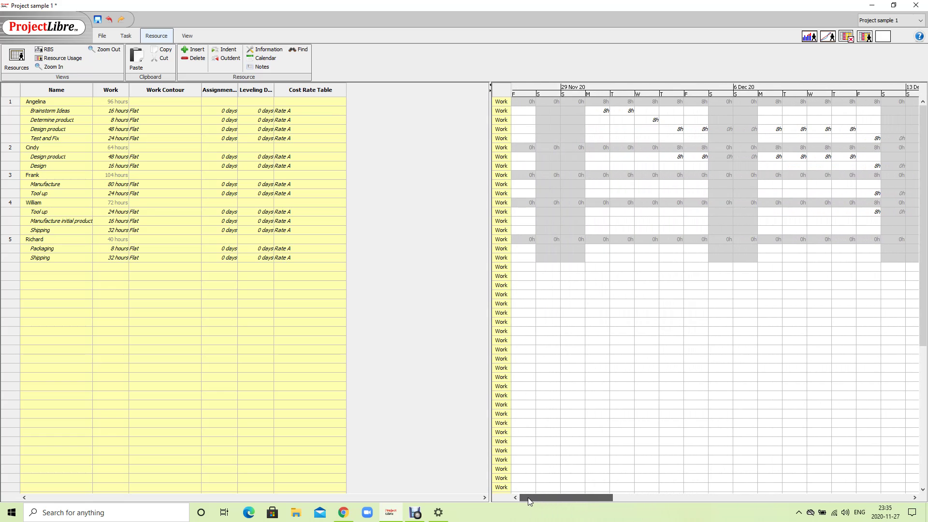
{"action": "left_click_drag", "start_coordinate": [527, 497], "coordinate": [743, 512]}
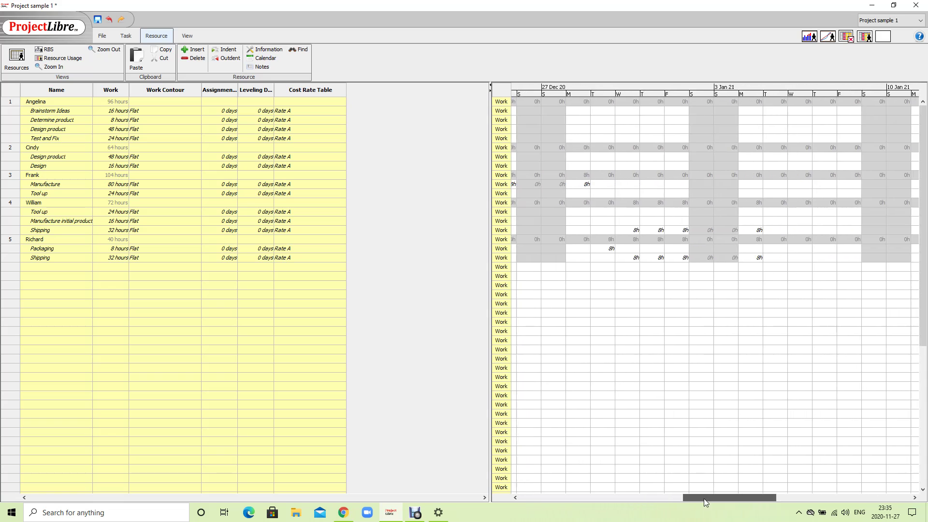
{"action": "left_click_drag", "start_coordinate": [743, 511], "coordinate": [525, 497]}
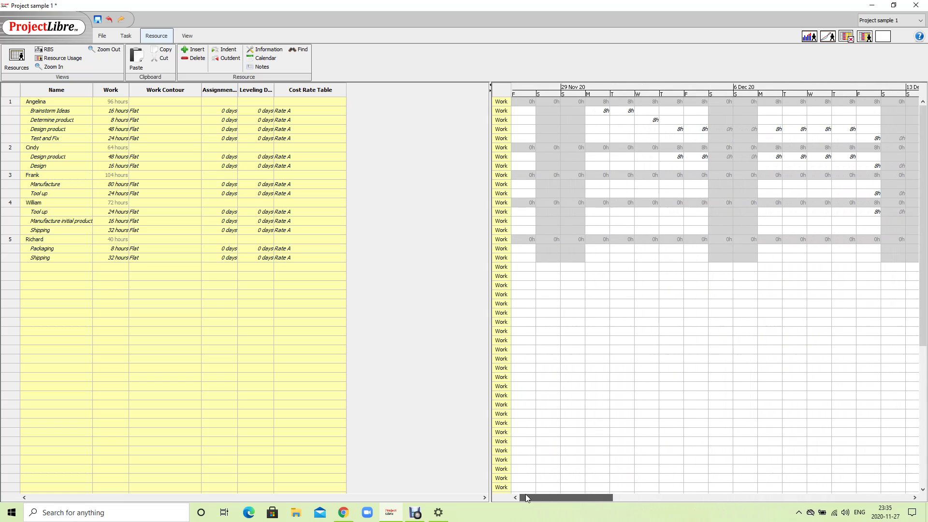
- Edit Angelina's Brainstorm Ideas daily work cells in the usage grid
{"action": "double_click", "coordinate": [593, 111]}
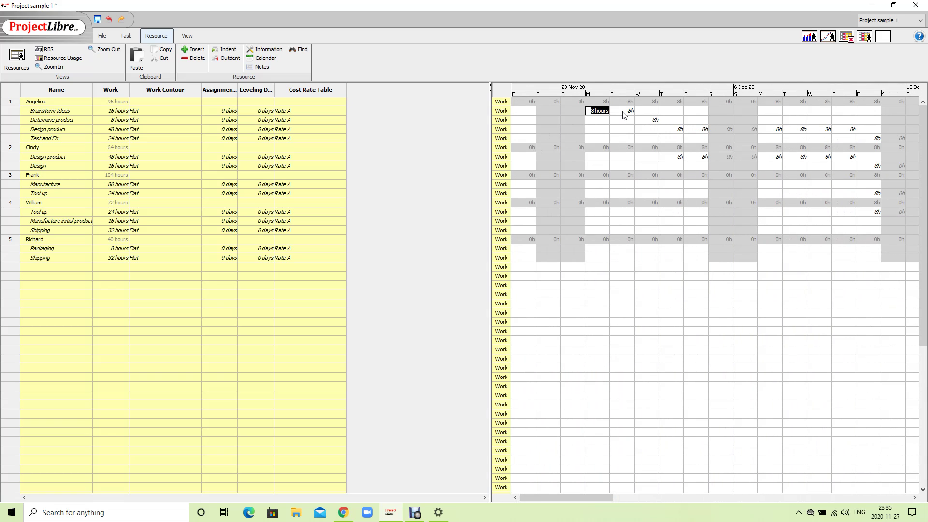
{"action": "double_click", "coordinate": [624, 114]}
{"action": "left_click", "coordinate": [617, 115]}
- Insert a Cost column into the resource usage table
{"action": "right_click", "coordinate": [180, 93]}
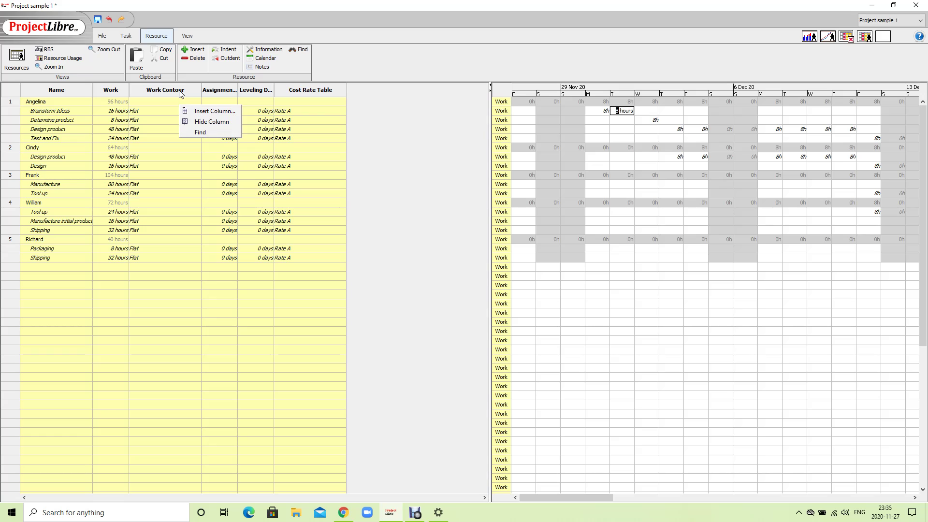
{"action": "left_click", "coordinate": [193, 112]}
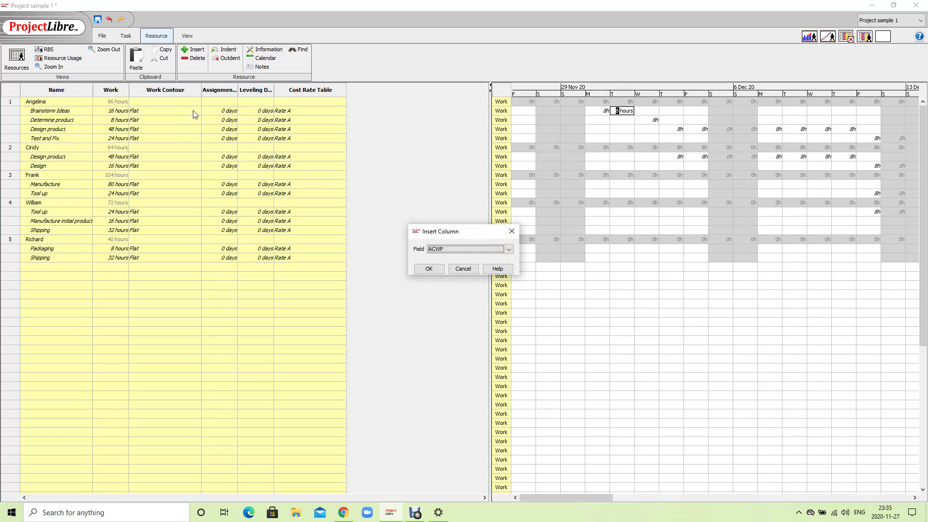
{"action": "left_click", "coordinate": [442, 250]}
{"action": "type", "text": "cos"}
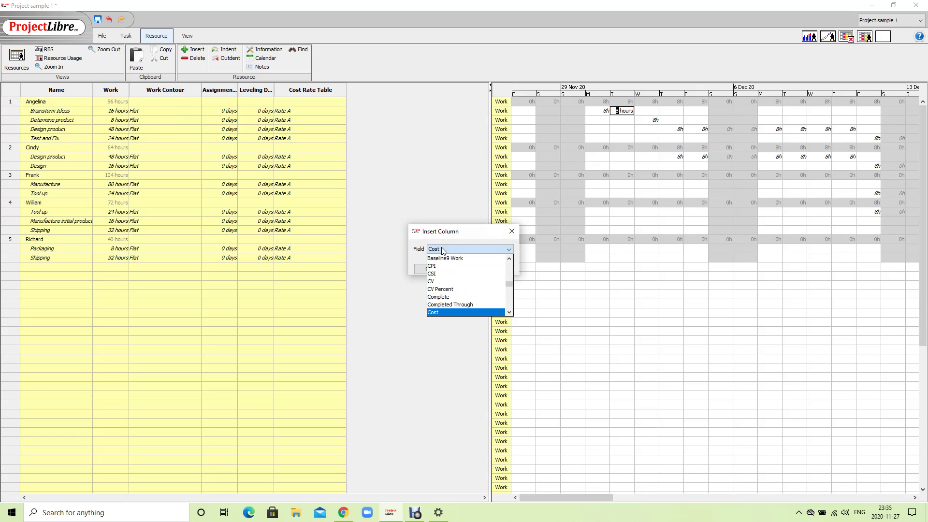
{"action": "key", "text": "Return"}
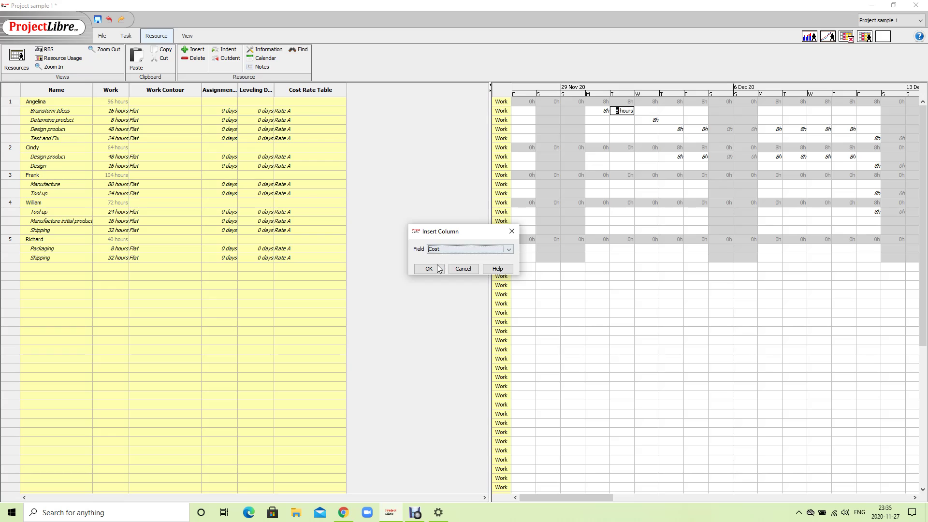
{"action": "left_click", "coordinate": [429, 269]}
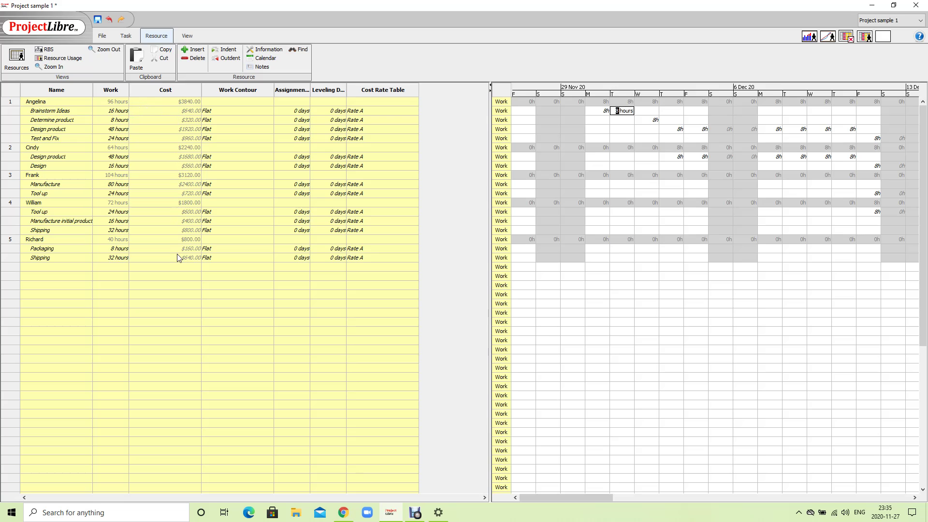
{"action": "left_click", "coordinate": [127, 36]}
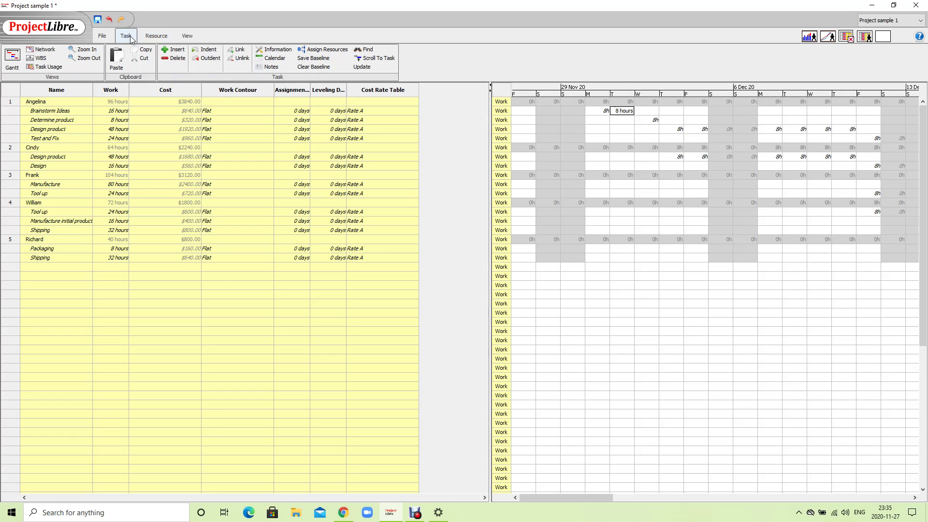
- Switch to Task Usage and insert a Cost column into its table
{"action": "left_click", "coordinate": [51, 66]}
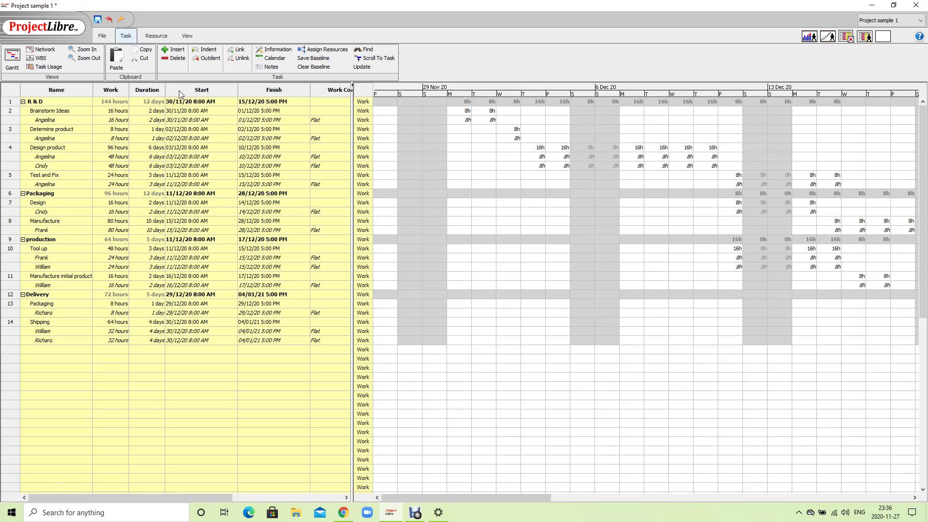
{"action": "right_click", "coordinate": [179, 94]}
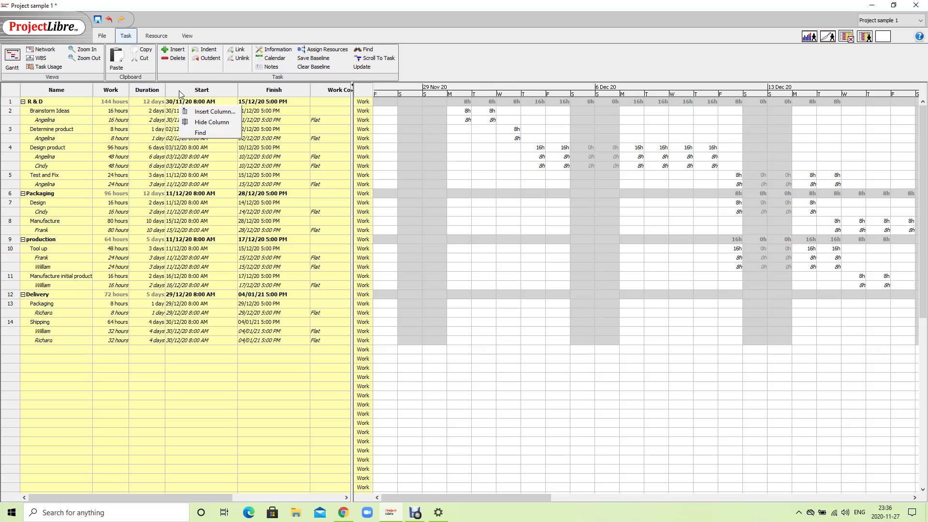
{"action": "left_click", "coordinate": [210, 112]}
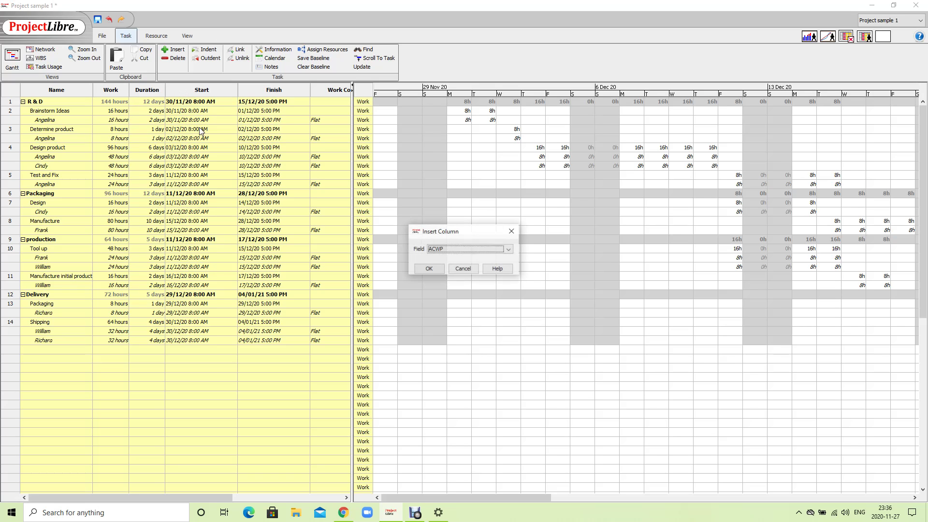
{"action": "left_click", "coordinate": [450, 250]}
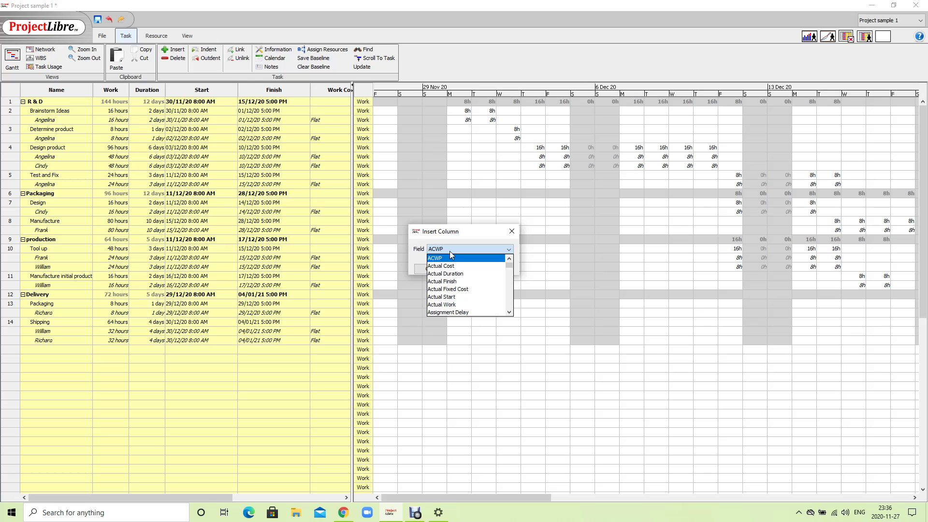
{"action": "type", "text": "cos"}
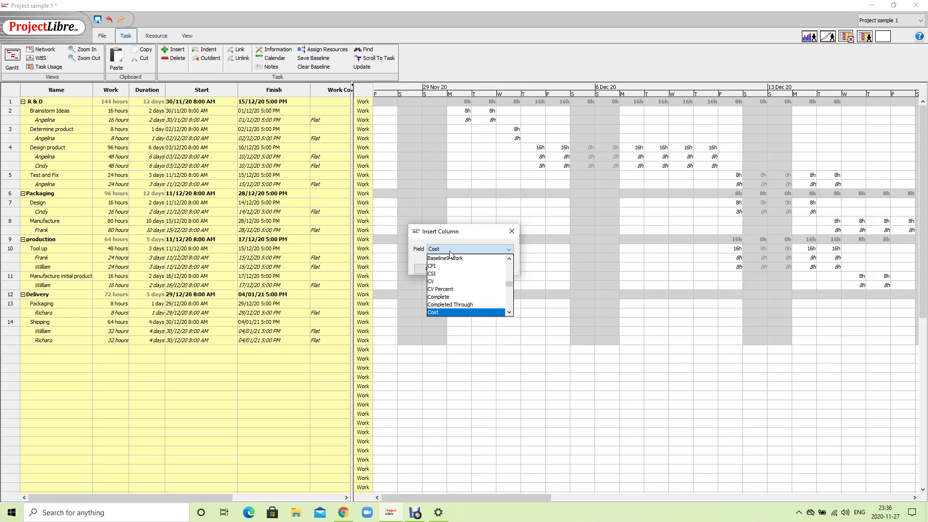
{"action": "left_click", "coordinate": [457, 313]}
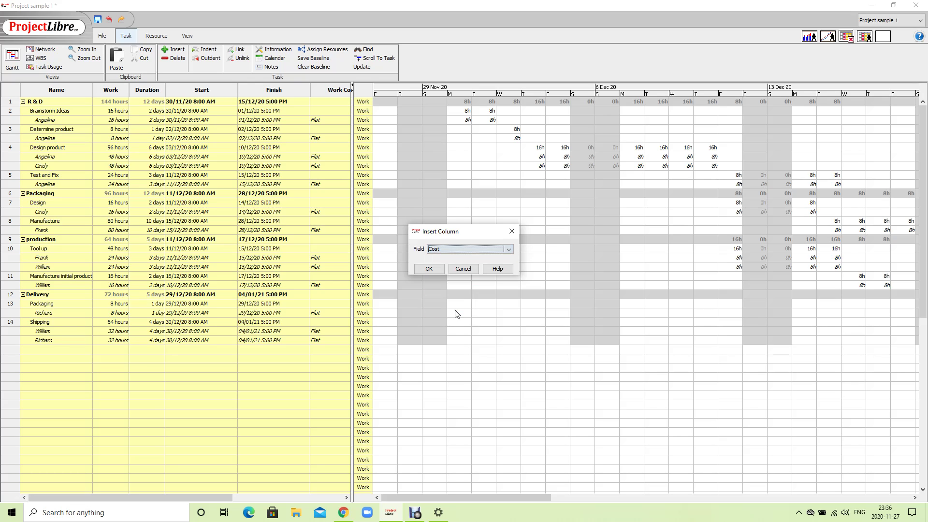
{"action": "left_click", "coordinate": [434, 274]}
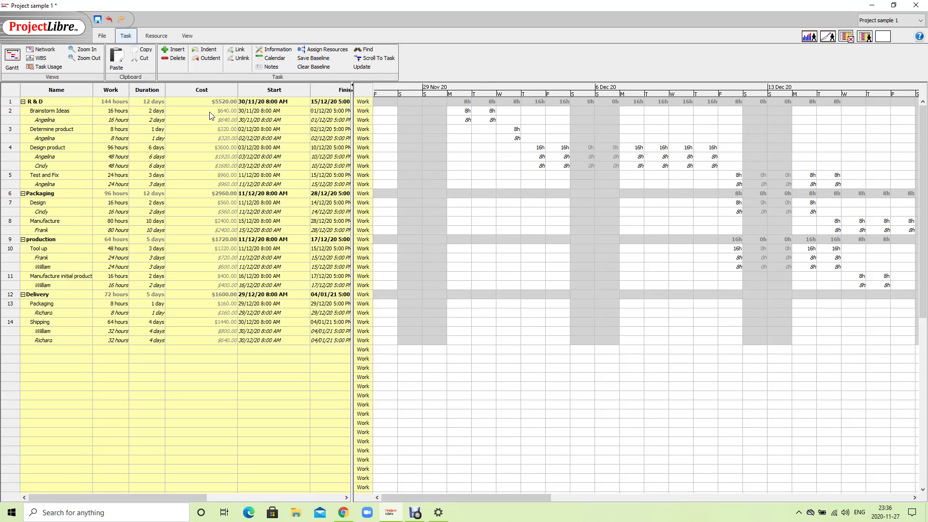
- Show the Project Details report for Project sample 1: 26 days, 376 hours, $11,800 cost
{"action": "left_click", "coordinate": [185, 38]}
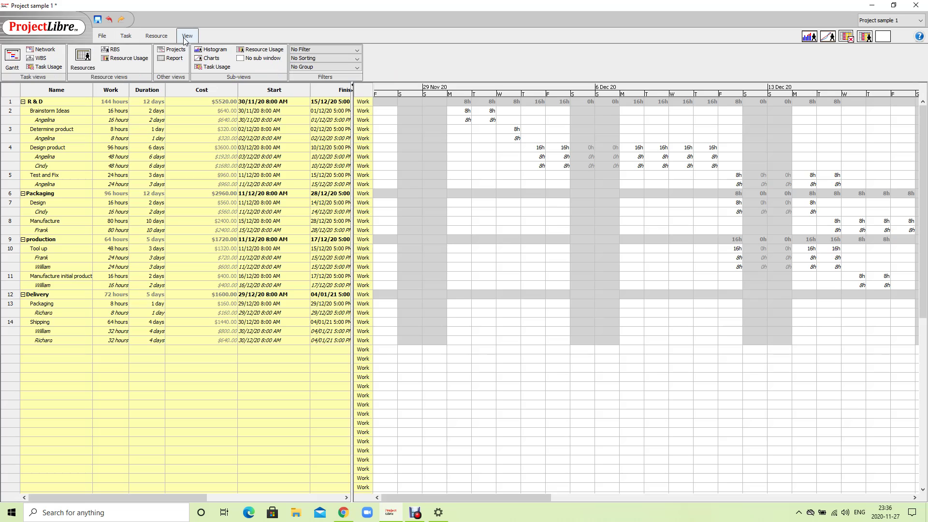
{"action": "left_click", "coordinate": [177, 61]}
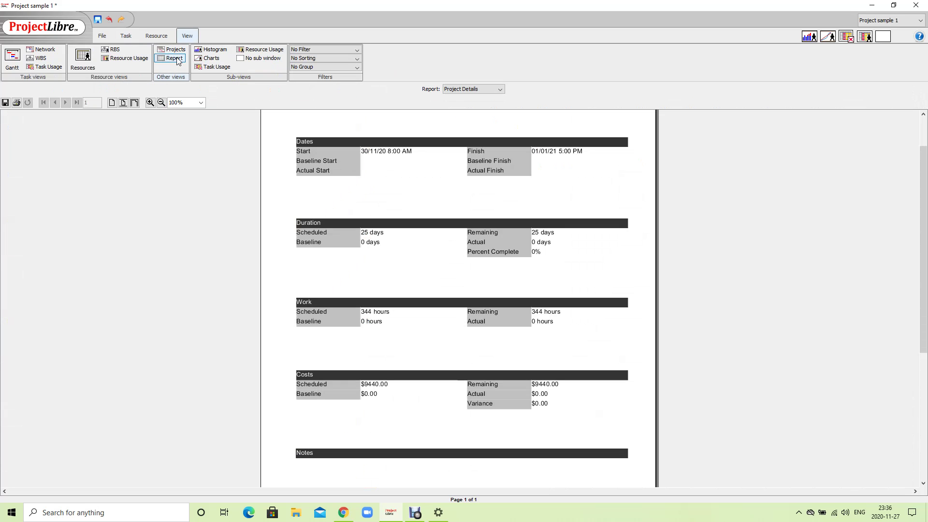
{"action": "left_click", "coordinate": [451, 91]}
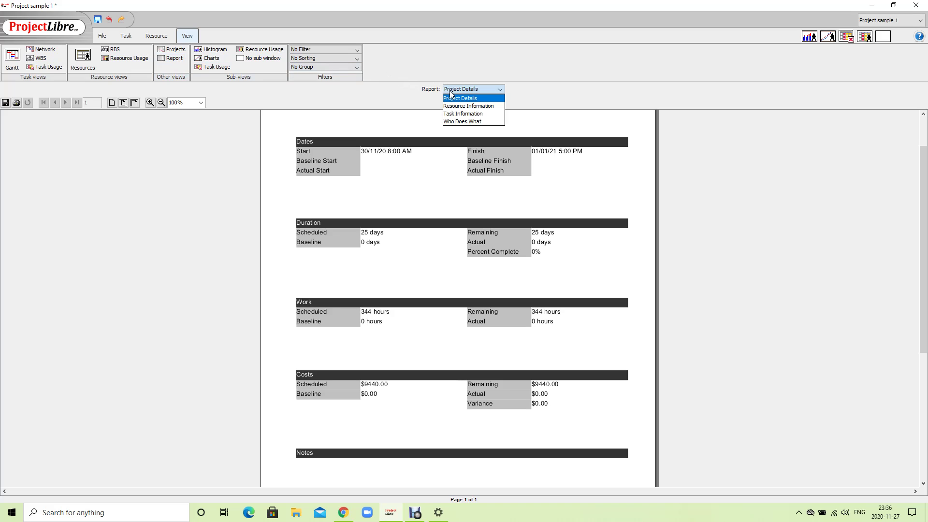
{"action": "left_click", "coordinate": [451, 99]}
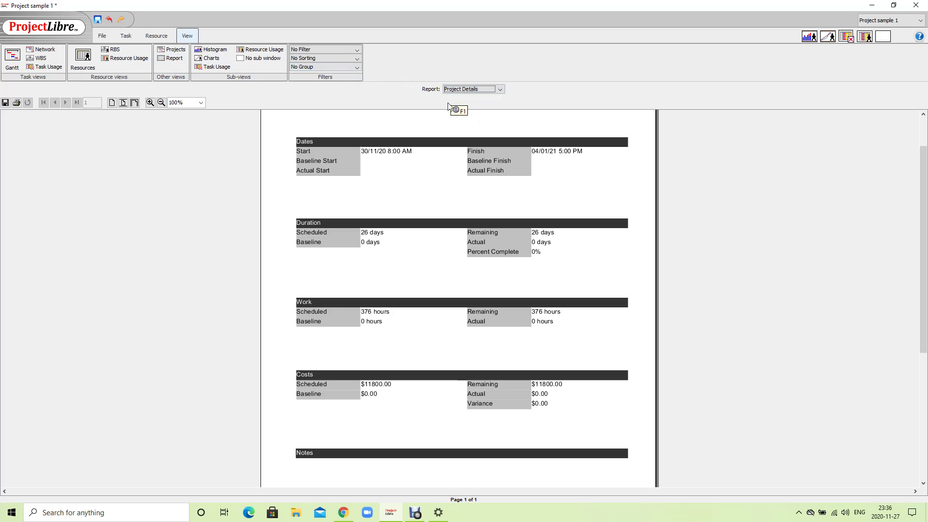
{"action": "scroll", "coordinate": [512, 330], "scroll_direction": "up", "scroll_amount": 1}
{"action": "scroll", "coordinate": [512, 329], "scroll_direction": "up", "scroll_amount": 1}
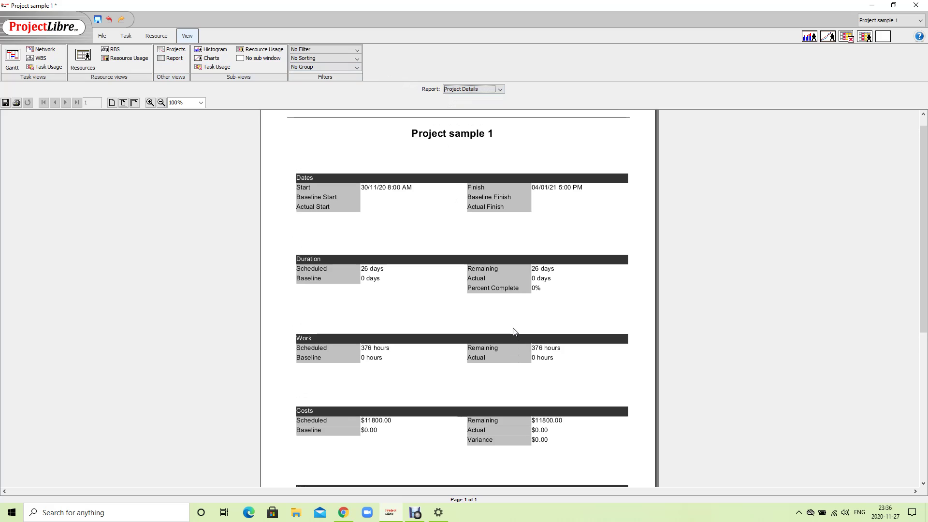